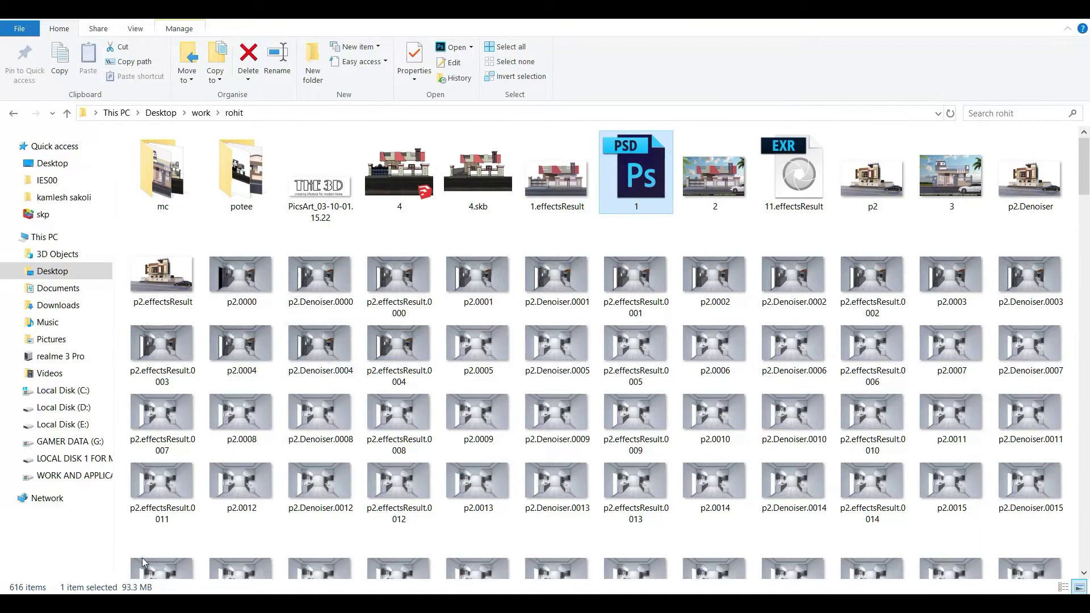
- Find the house renders folder via 1.effectsResult's file location and drag 2.effectsResult into the 1.psd template
click(54, 148)
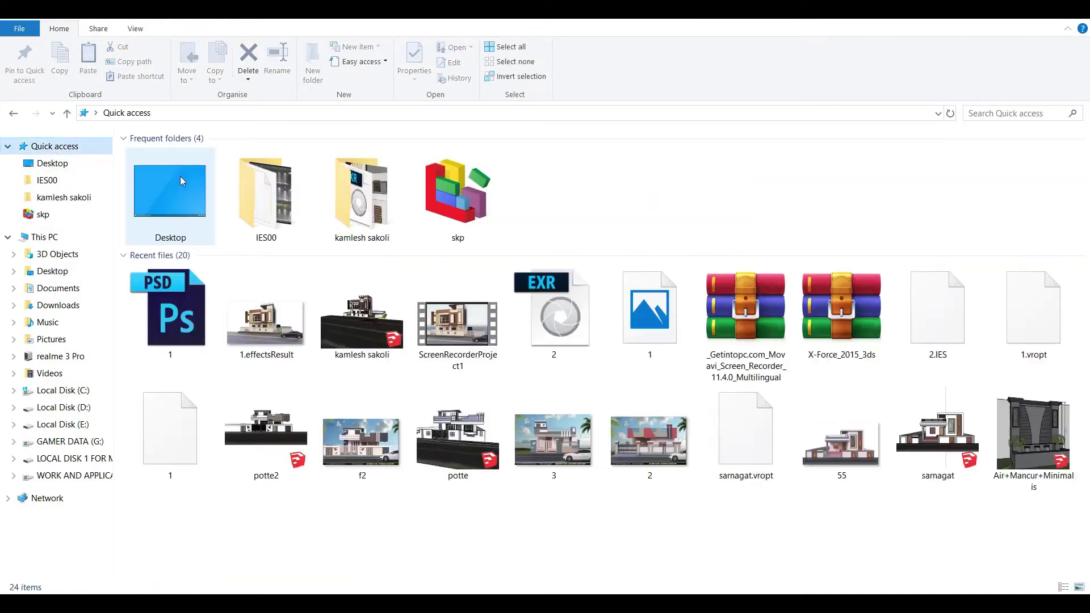
click(265, 325)
right_click(264, 325)
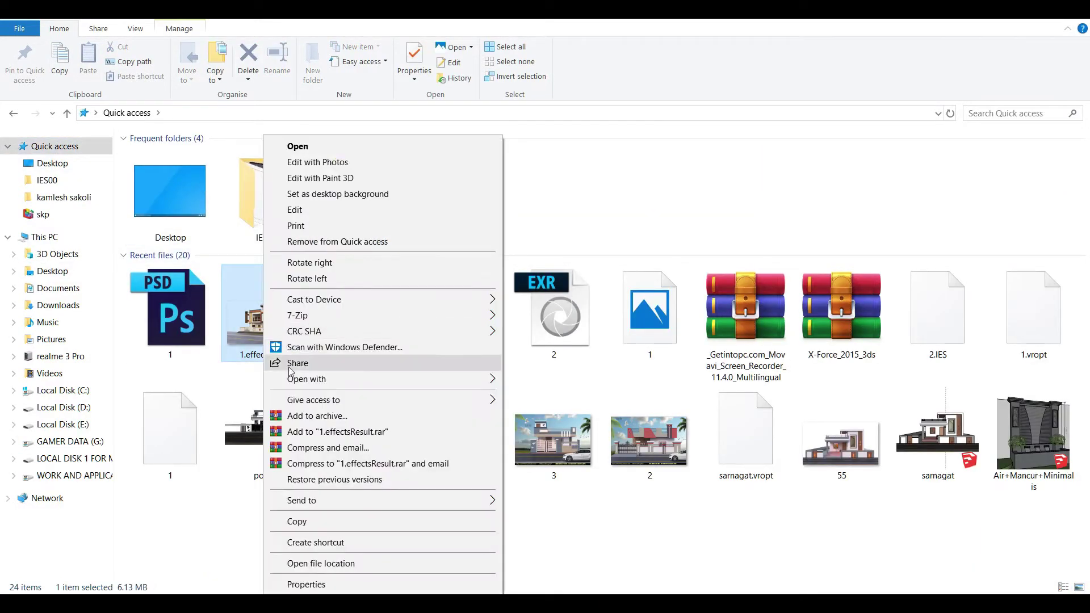
click(318, 564)
mouse_move(243, 170)
mouse_down()
mouse_move(248, 594)
mouse_move(257, 383)
mouse_up()
- Accept the OpenEXR import and begin moving the placed house render downward
click(576, 210)
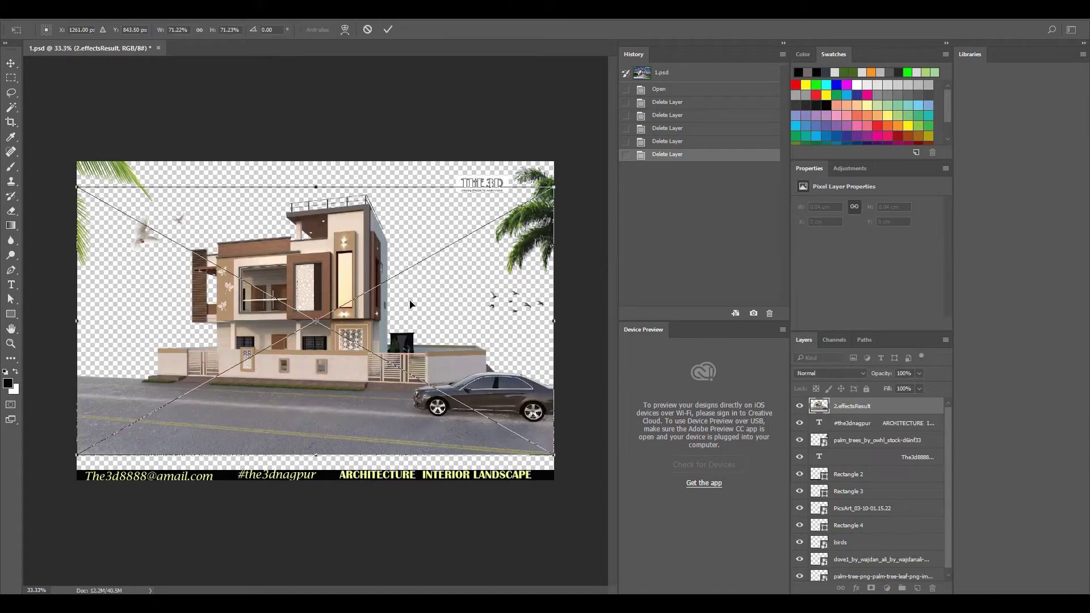
drag(313, 388, 317, 403)
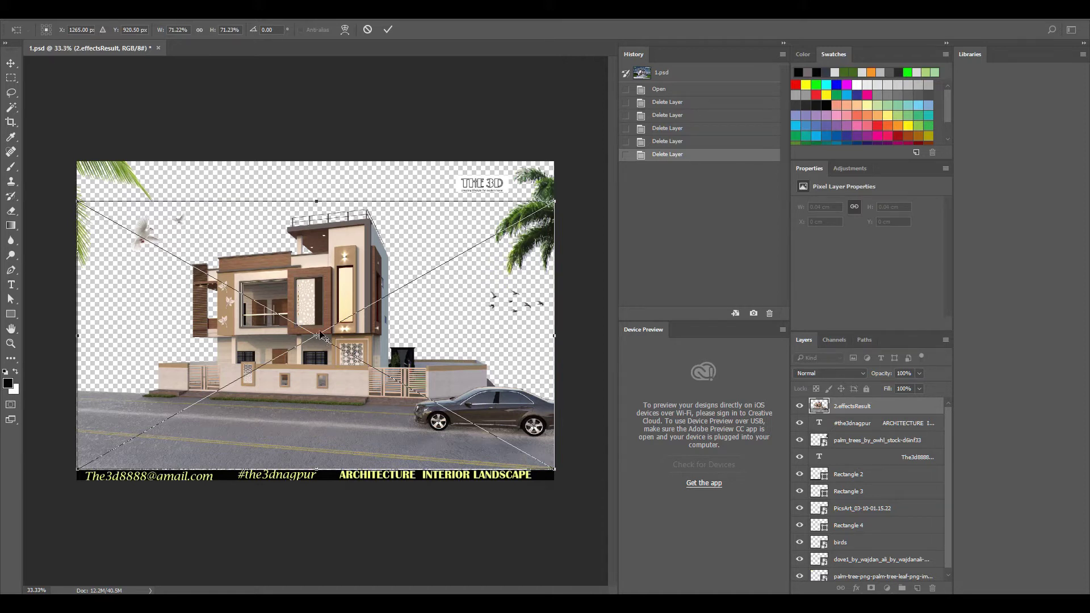
key(super)
key(Escape)
scroll(343, 312, up, 2)
scroll(343, 313, up, 2)
scroll(342, 312, down, 1)
scroll(342, 302, down, 1)
scroll(401, 318, down, 2)
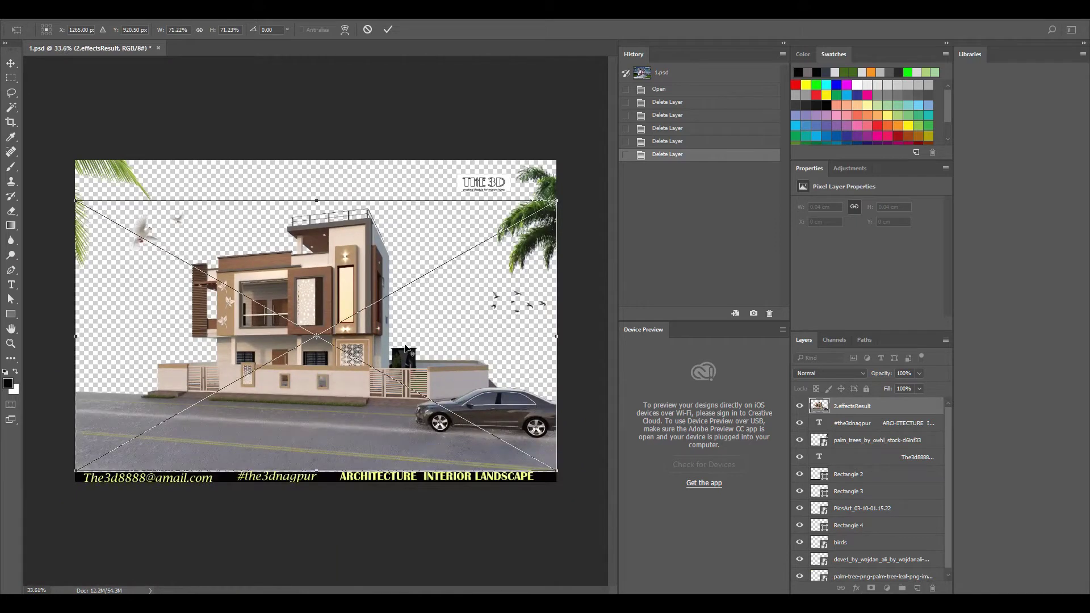
scroll(405, 349, up, 1)
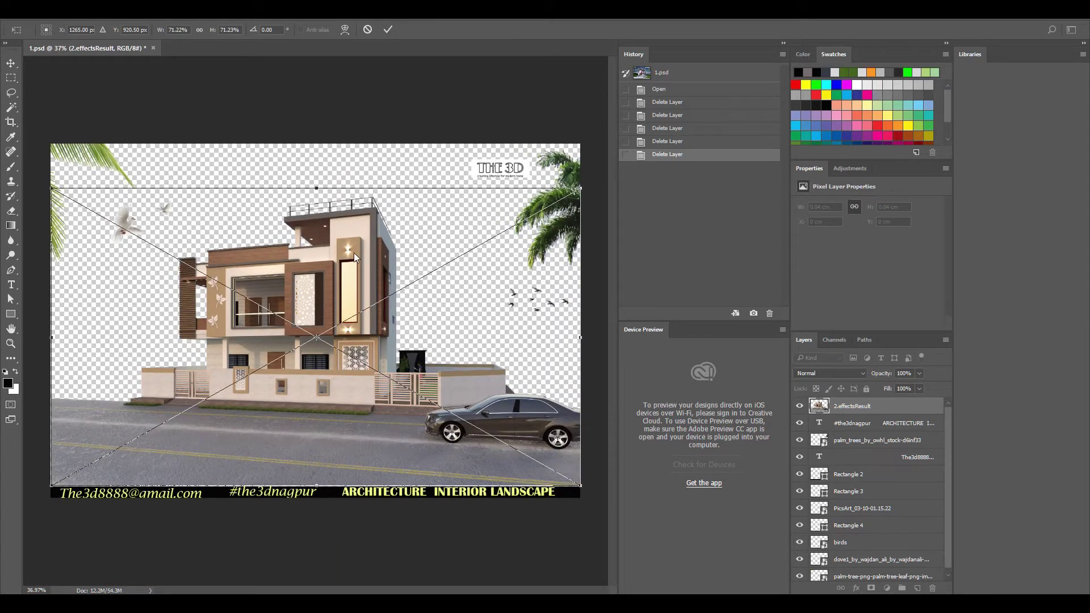
- Enlarge the house render, position its road just above the banner, and commit the transform
drag(349, 287, 212, 198)
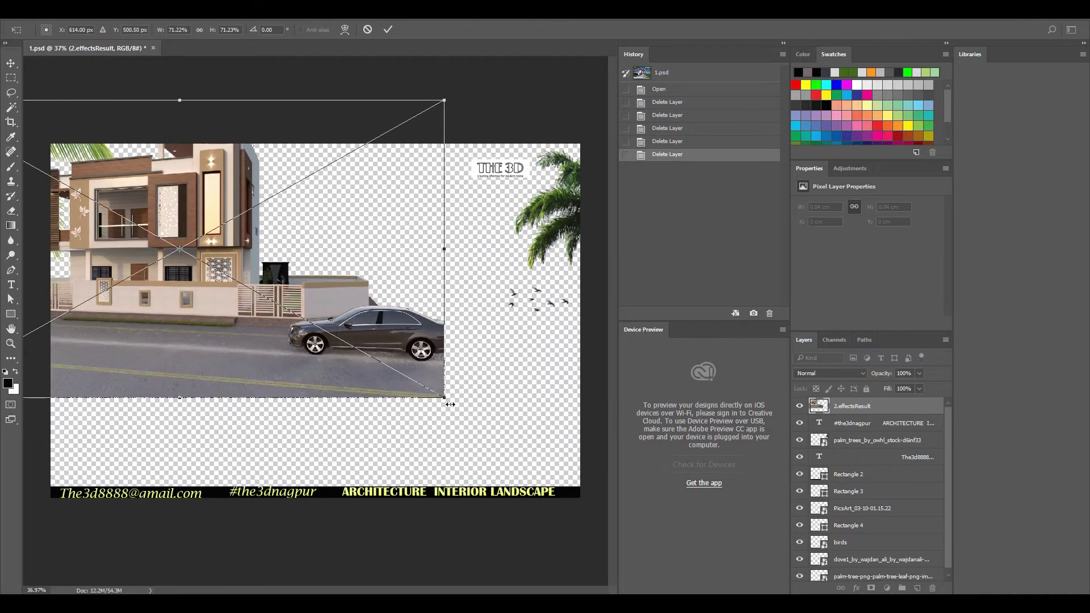
drag(447, 400, 467, 413)
mouse_move(272, 369)
mouse_down()
mouse_move(441, 431)
mouse_move(400, 448)
mouse_move(410, 445)
mouse_move(373, 443)
mouse_move(405, 442)
mouse_up()
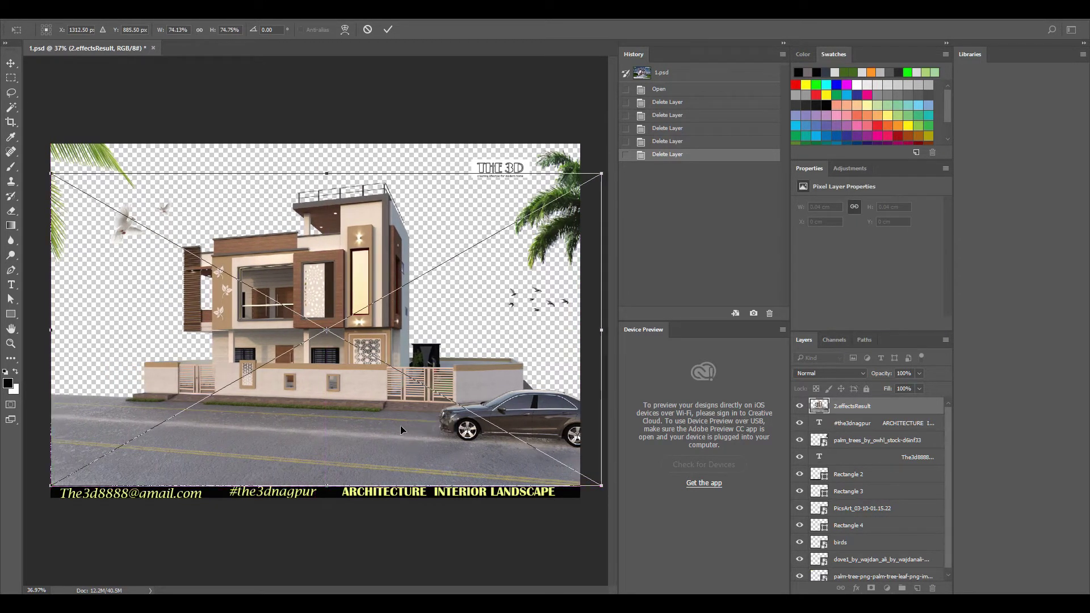
click(388, 30)
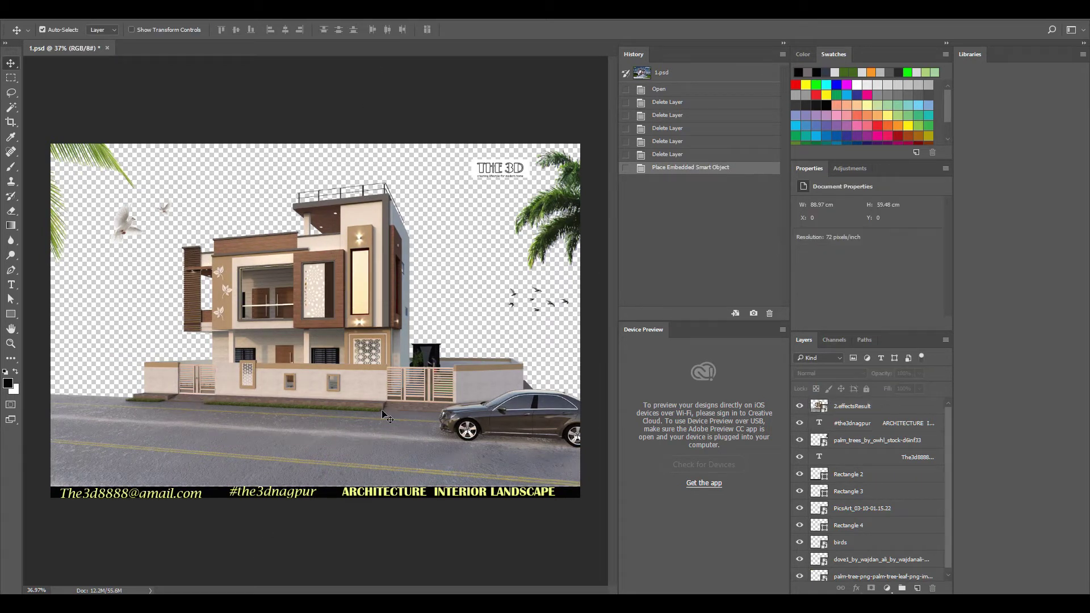
click(299, 391)
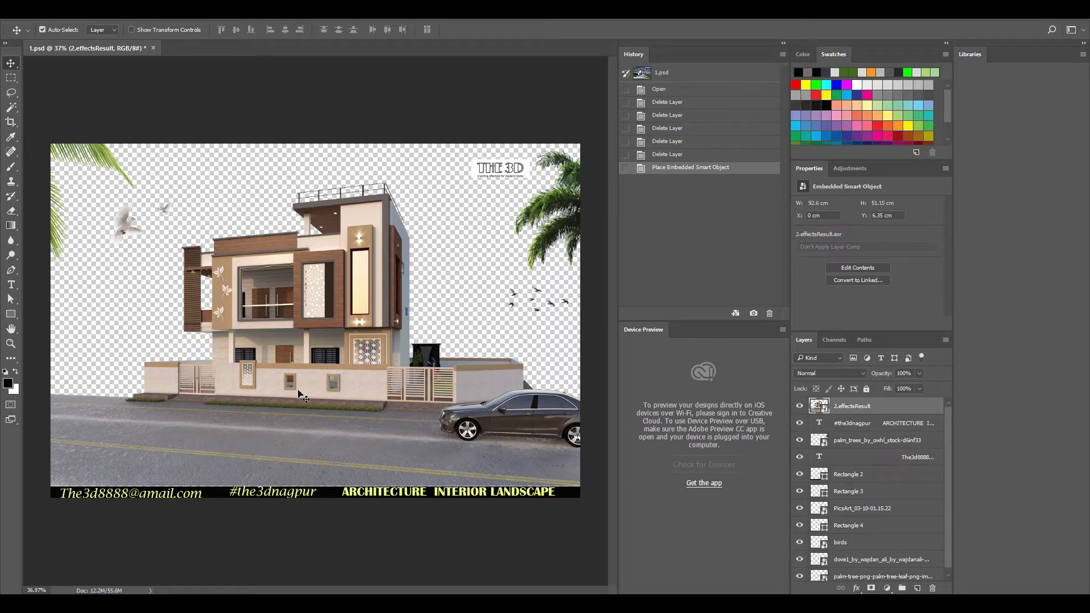
click(178, 13)
- In Camera Raw set Temperature -8, Exposure +0.40, Contrast +93, Whites +4 and Blacks -20
click(216, 95)
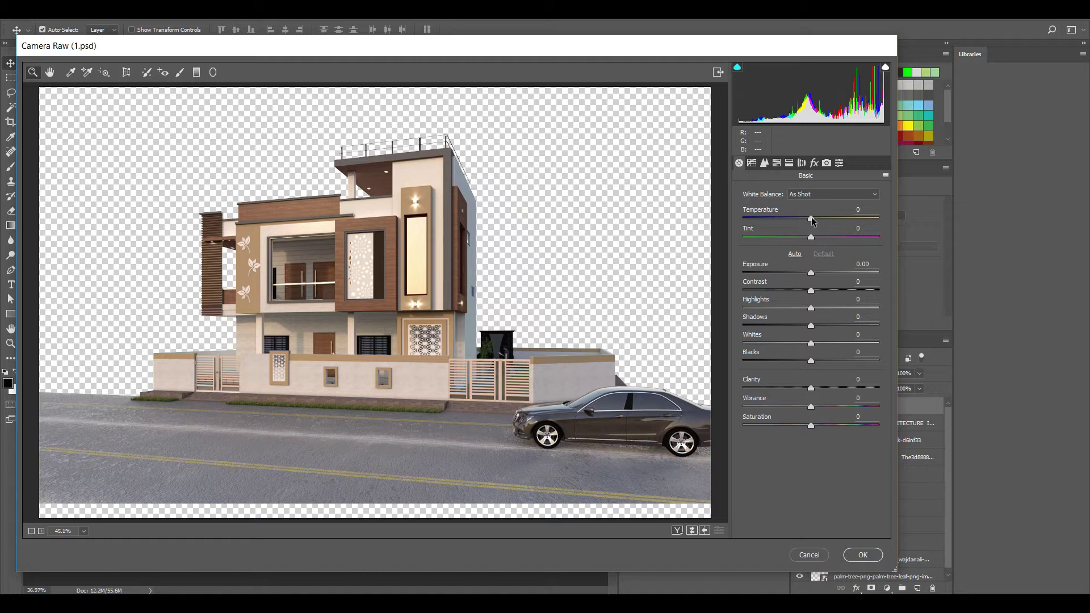
drag(812, 219, 806, 217)
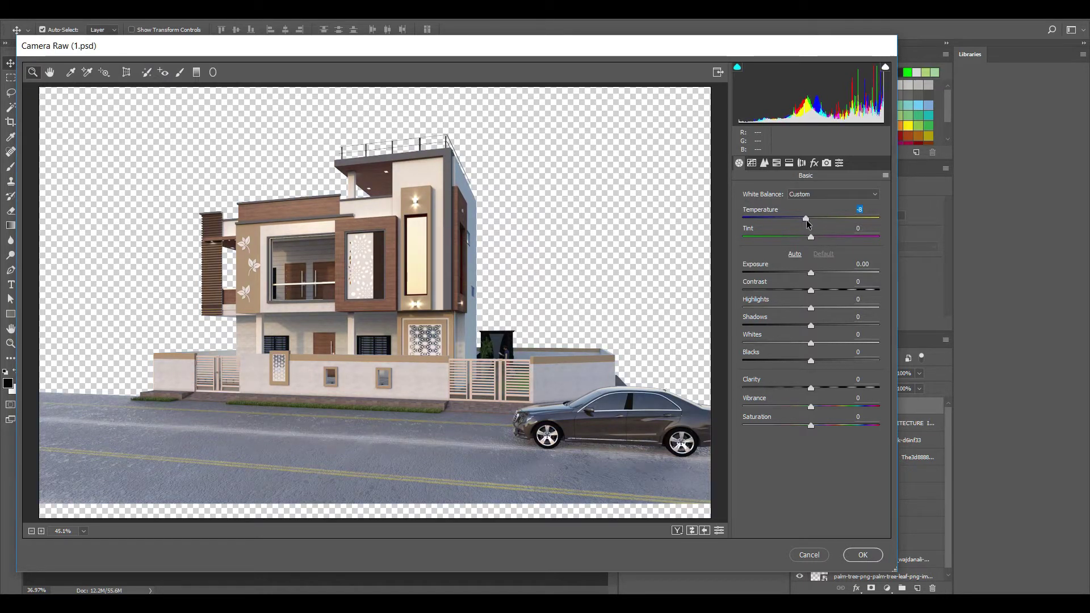
drag(811, 274, 867, 290)
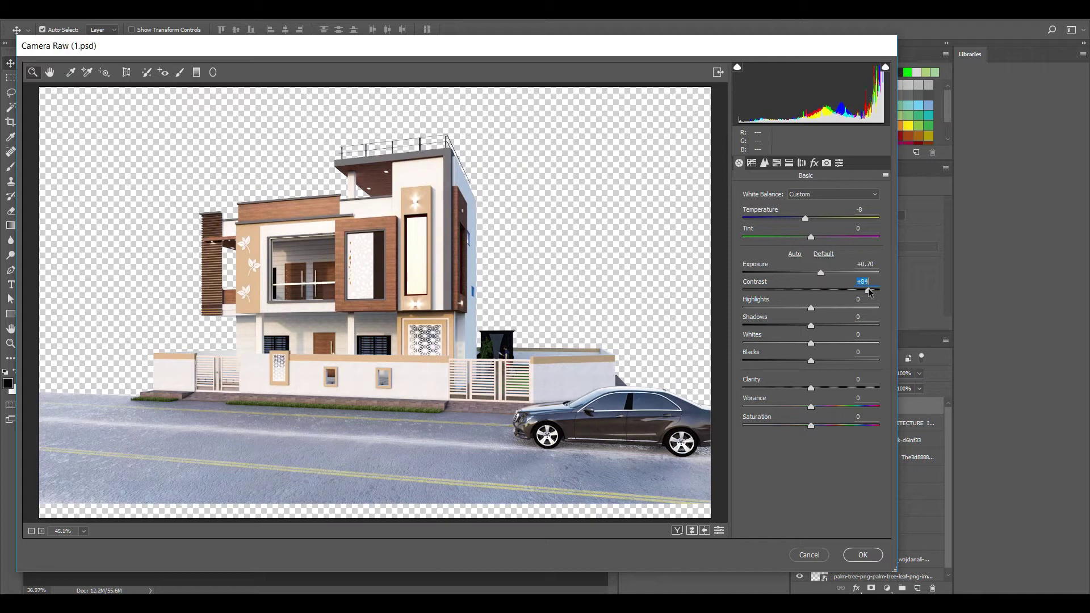
drag(870, 292, 874, 292)
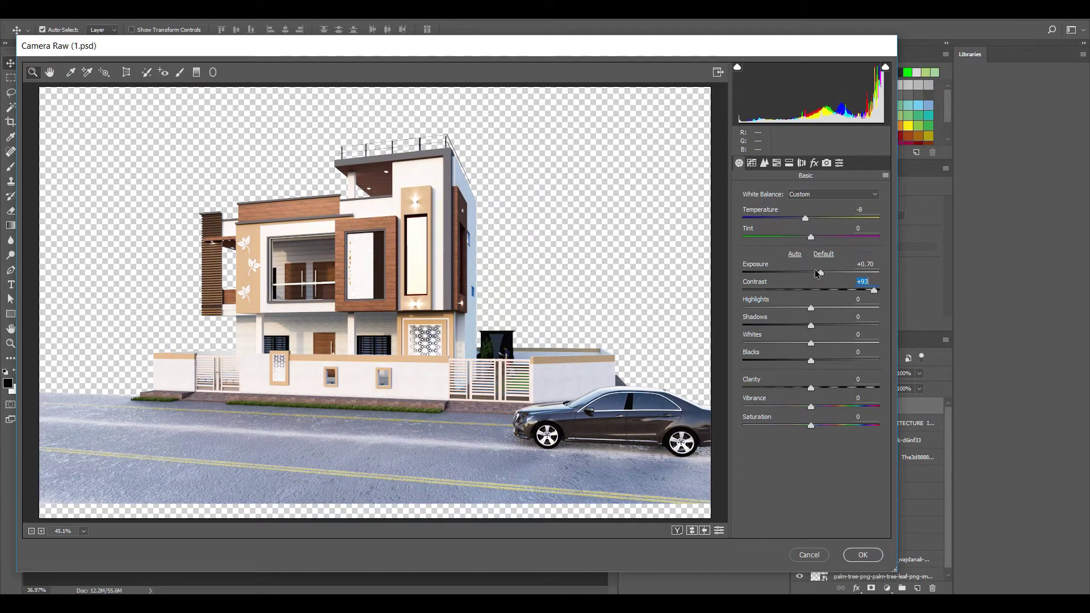
drag(821, 273, 816, 273)
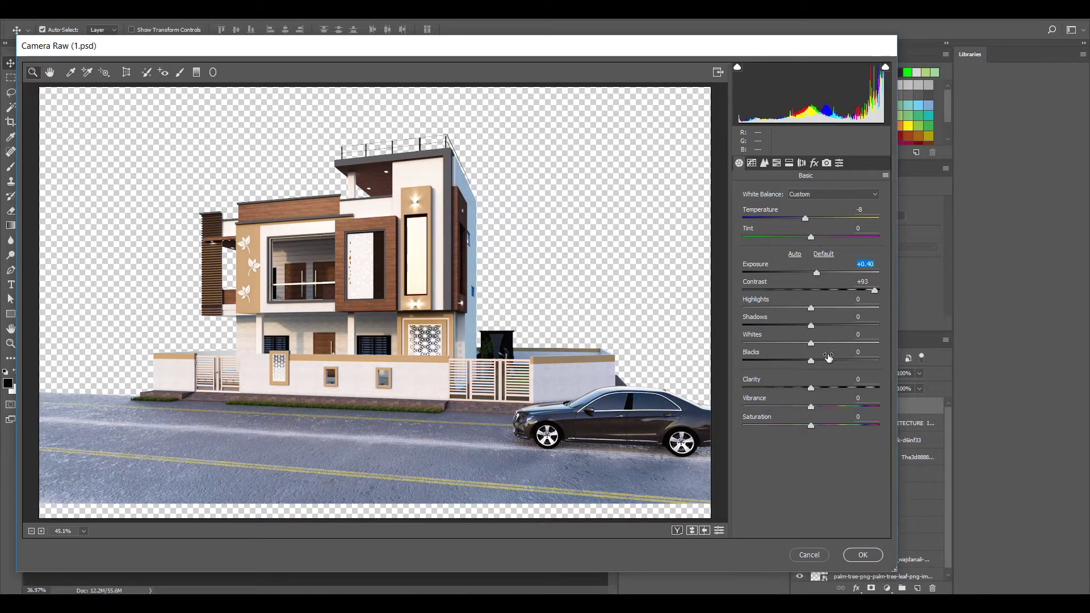
drag(810, 343, 818, 357)
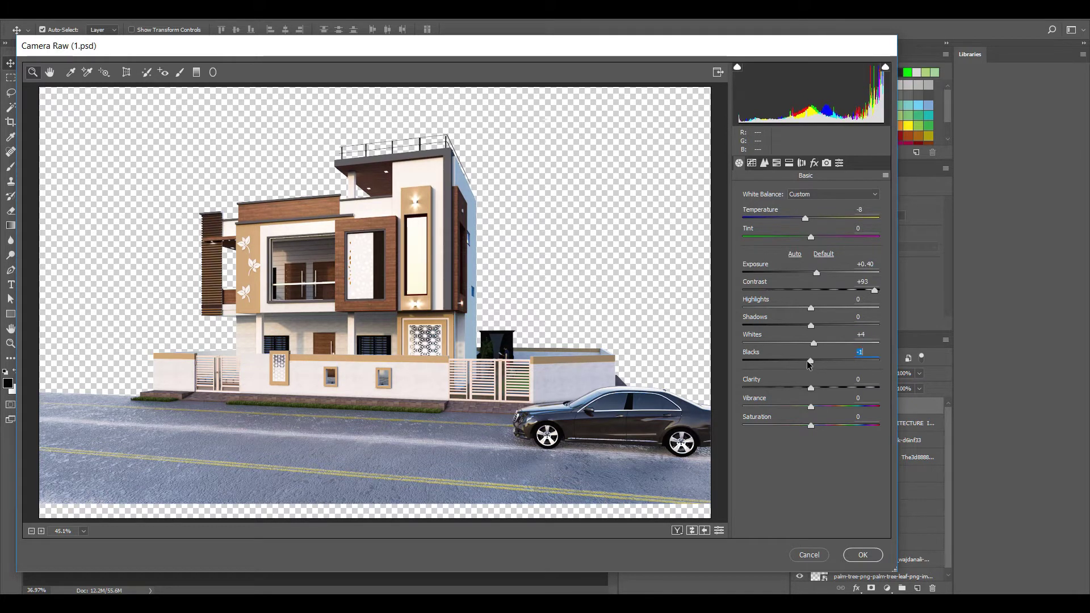
mouse_move(811, 361)
mouse_down()
mouse_move(753, 362)
mouse_move(793, 362)
mouse_up()
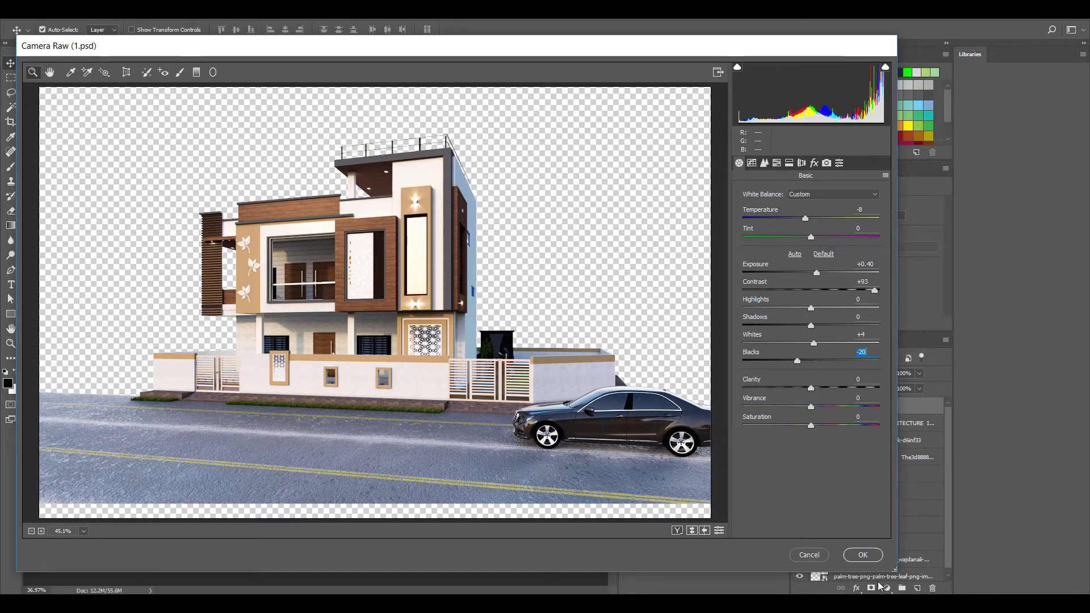
- Apply the Camera Raw corrections, then try placing 1.effectsResult onto the canvas before cancelling
click(862, 555)
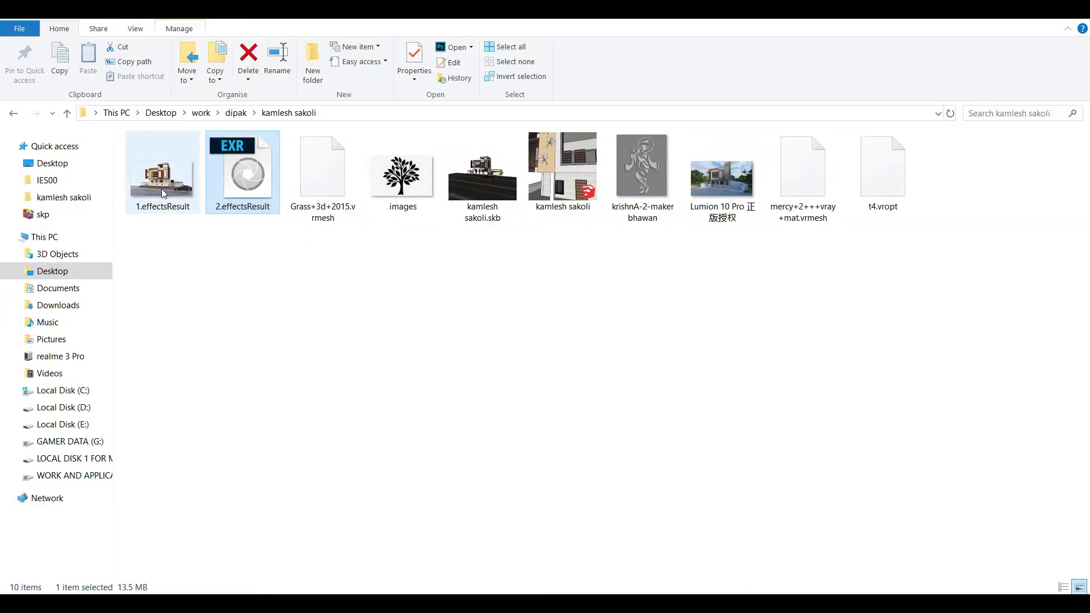
click(160, 188)
drag(161, 190, 247, 568)
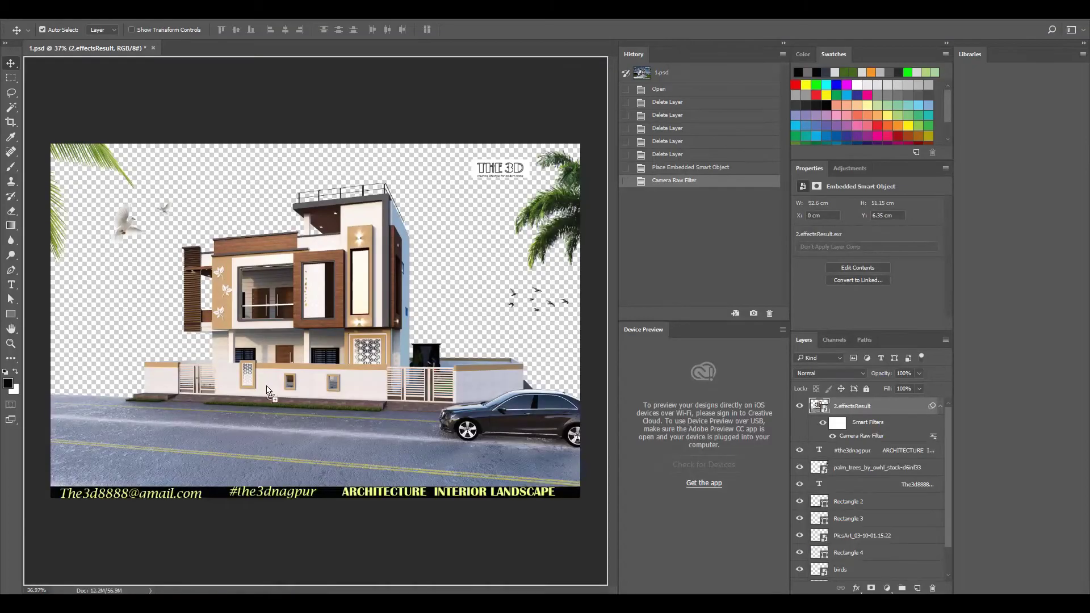
mouse_move(247, 567)
mouse_down()
mouse_move(268, 390)
mouse_move(320, 411)
mouse_move(428, 406)
mouse_move(379, 409)
mouse_move(404, 407)
mouse_up()
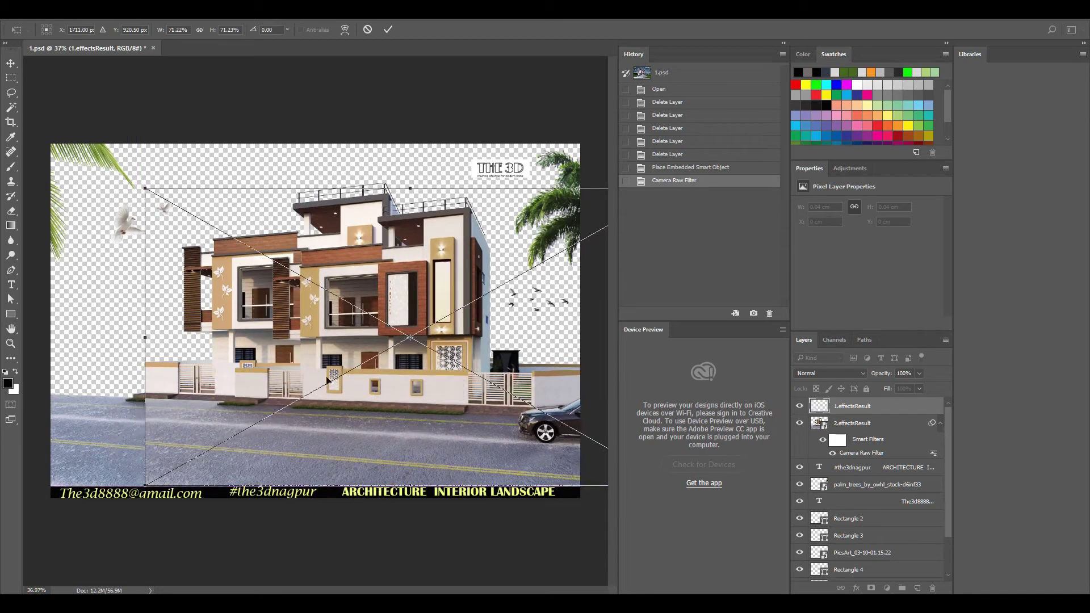
drag(257, 329, 346, 332)
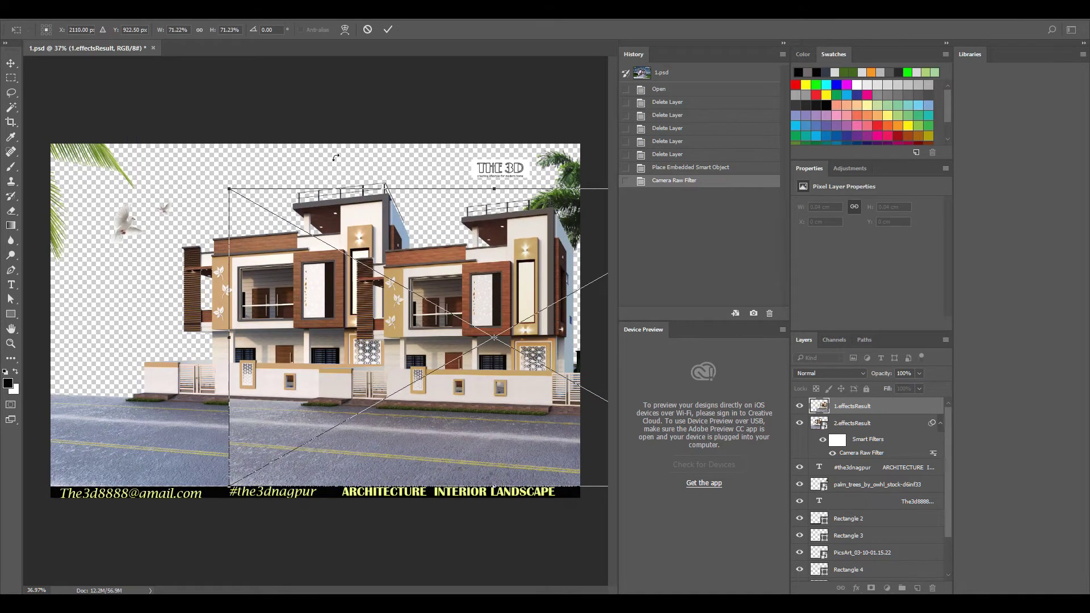
mouse_move(335, 312)
mouse_down()
mouse_move(250, 387)
mouse_move(259, 308)
mouse_move(388, 177)
mouse_move(315, 267)
mouse_move(165, 324)
mouse_move(156, 348)
mouse_move(155, 295)
mouse_move(199, 430)
mouse_move(173, 443)
mouse_move(207, 333)
mouse_move(192, 307)
mouse_up()
mouse_move(279, 282)
mouse_down()
mouse_move(282, 386)
mouse_move(282, 298)
mouse_up()
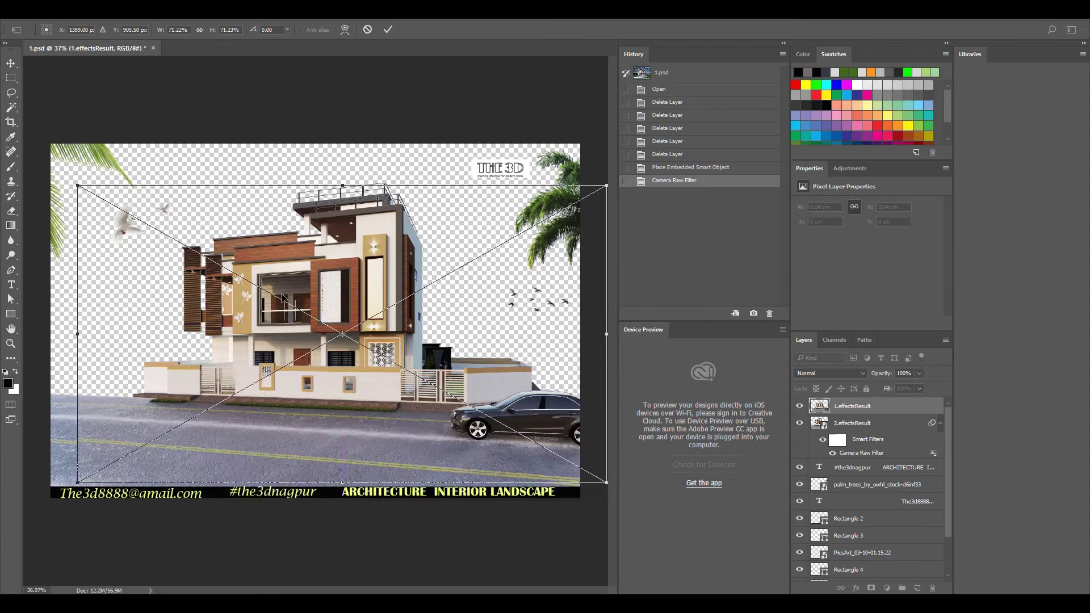
key(Escape)
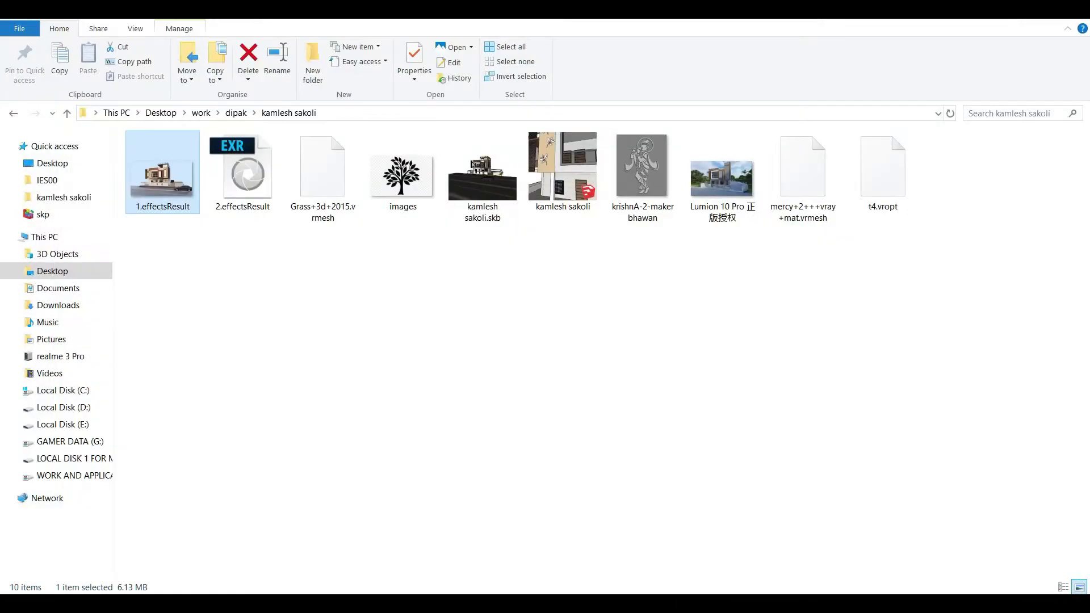
- Place 1.effectsResult again, delete the old EXR layer, and move the house onto the banner
drag(176, 194, 313, 424)
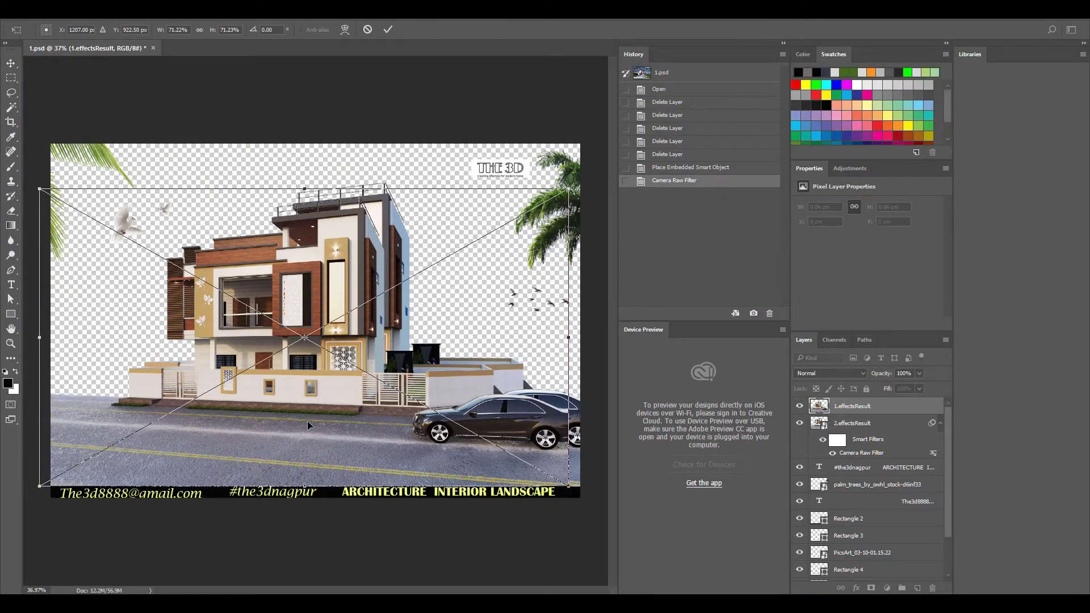
drag(321, 415, 321, 491)
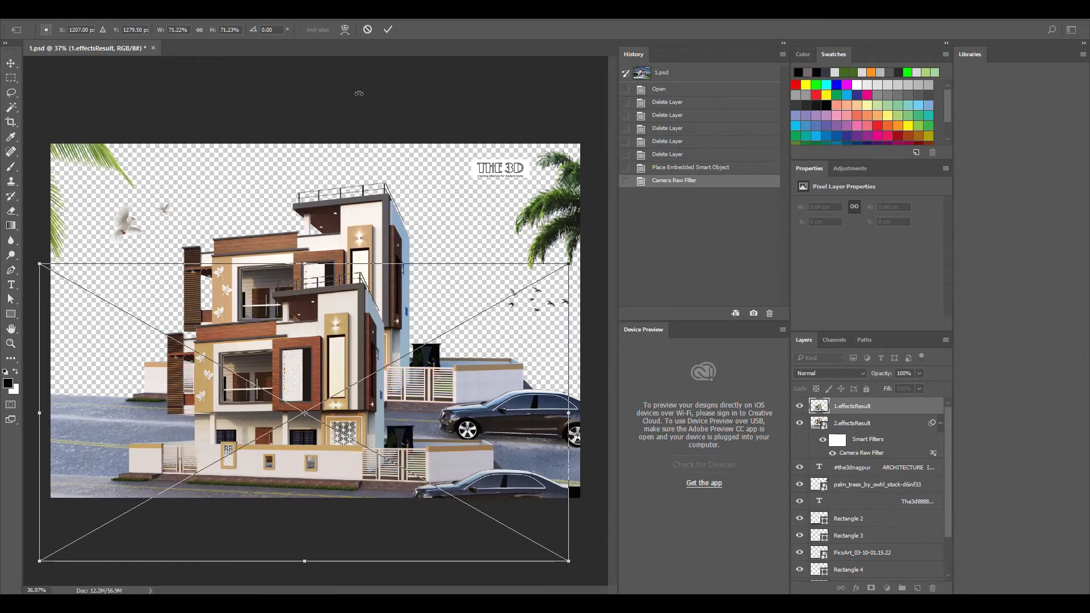
click(390, 30)
click(373, 220)
key(Delete)
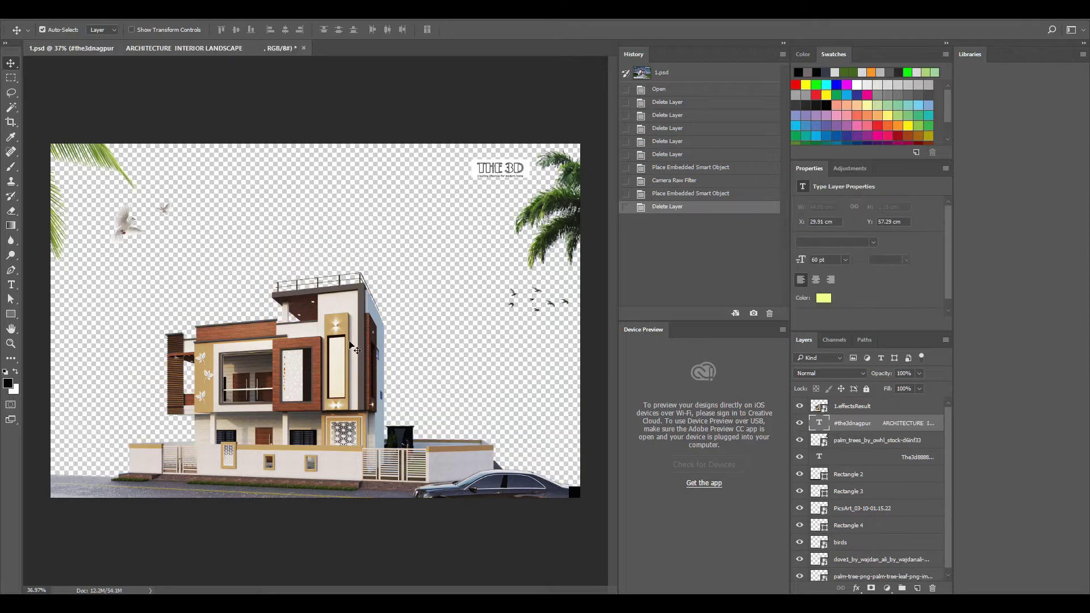
drag(336, 399, 346, 321)
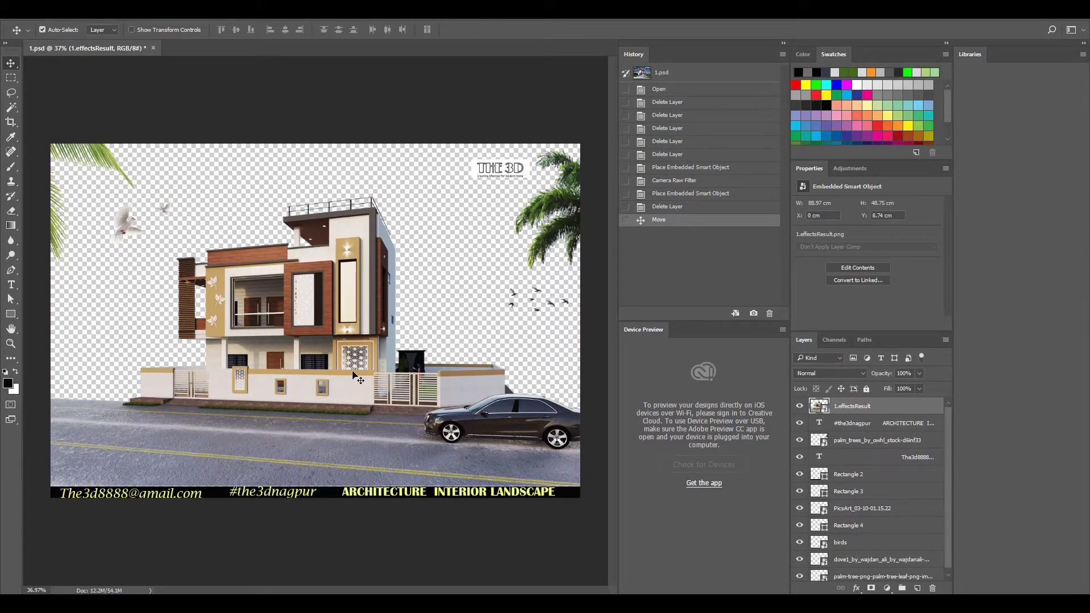
click(289, 545)
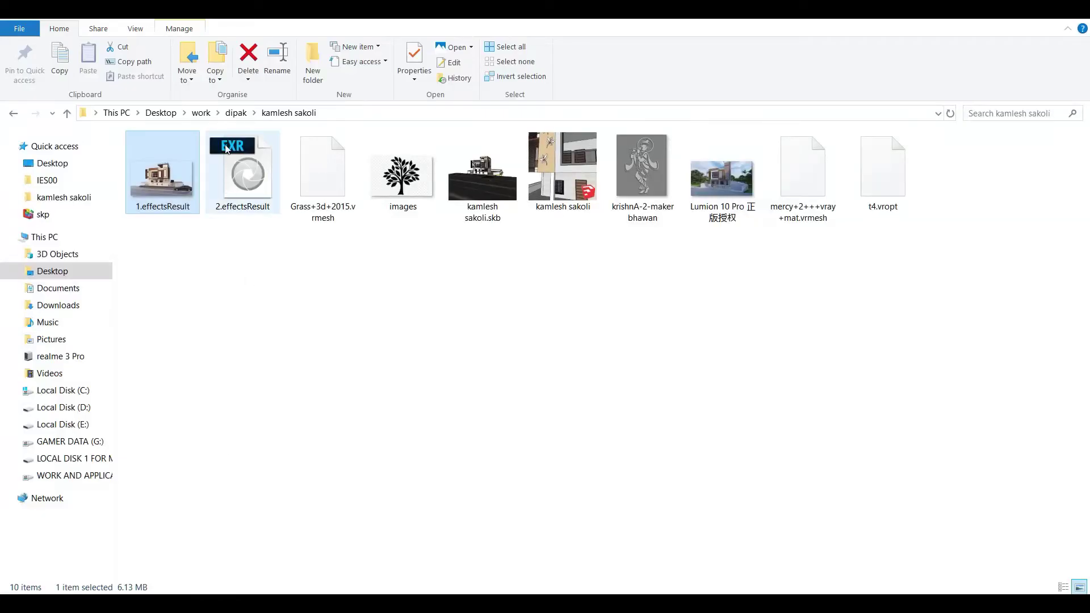
mouse_move(70, 441)
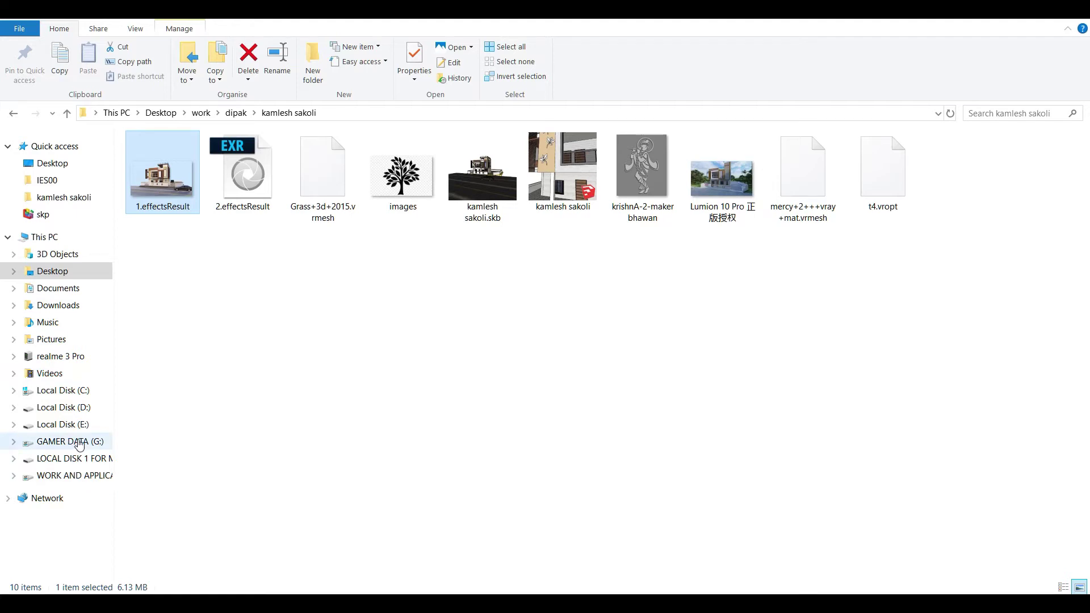
- Browse the G: drive to library > photo lib > backgrounds and preview SKY_4 in Photos
click(78, 441)
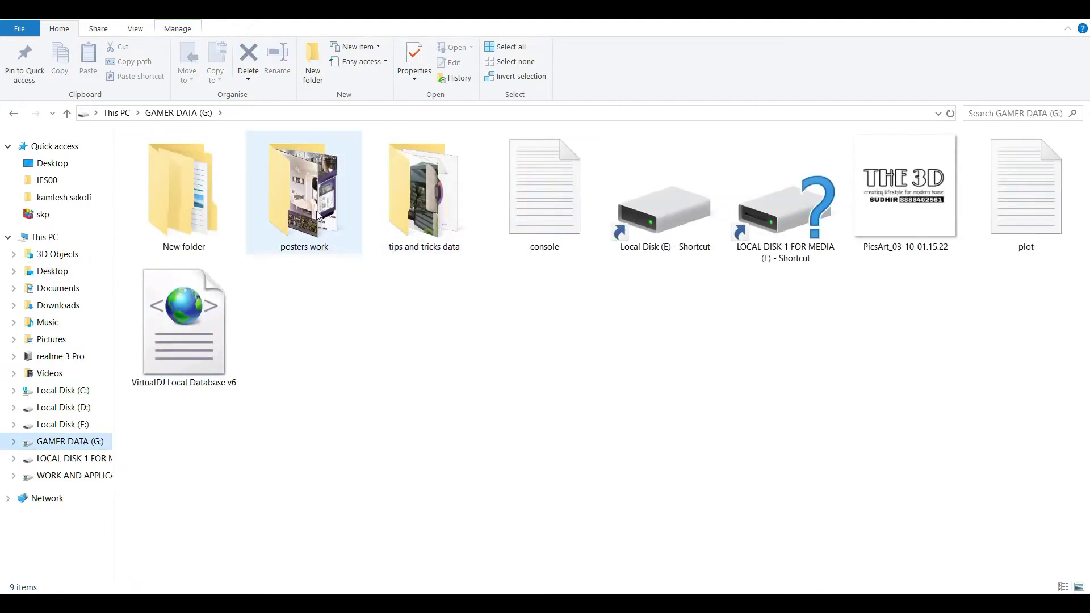
double_click(181, 193)
double_click(183, 173)
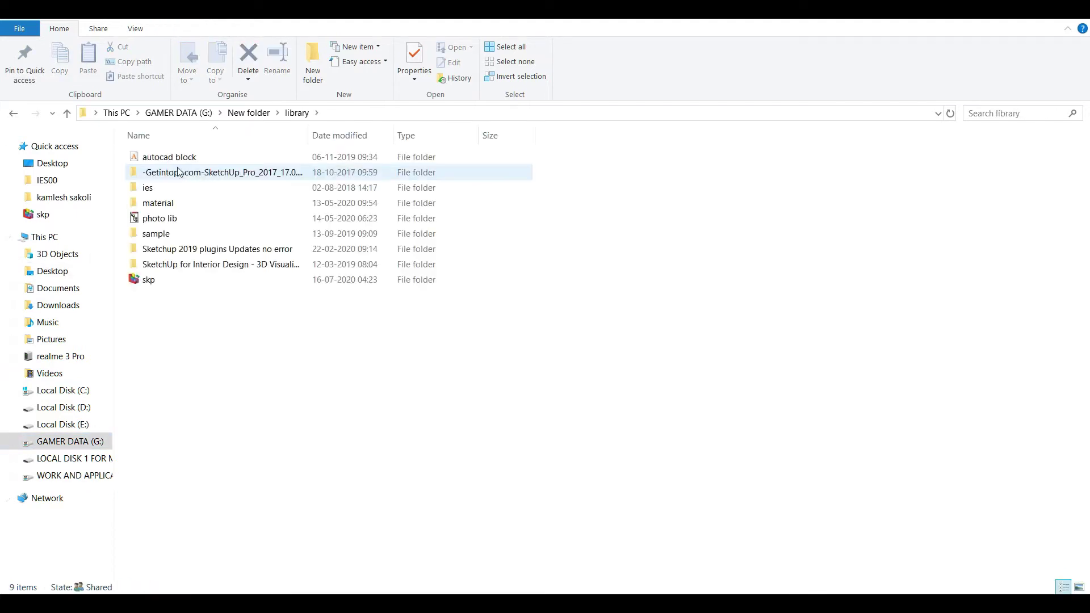
double_click(176, 220)
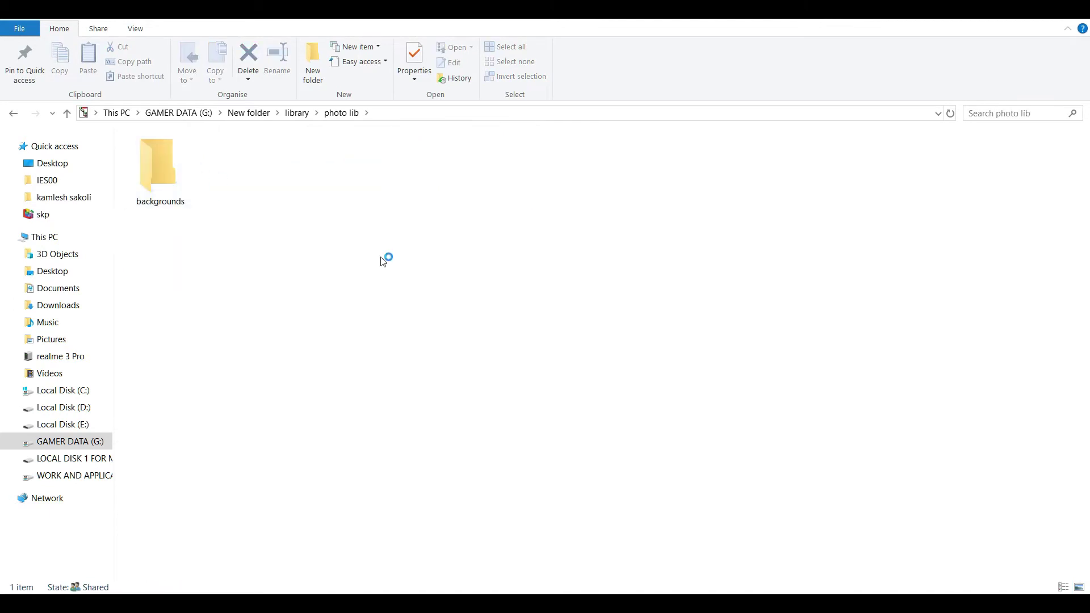
double_click(140, 176)
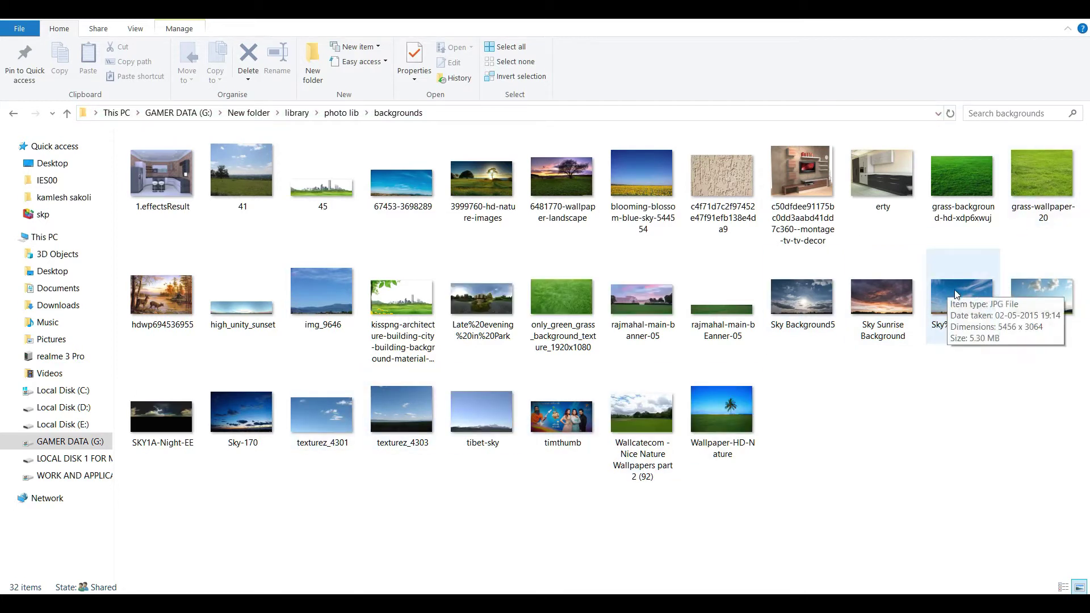
double_click(1039, 295)
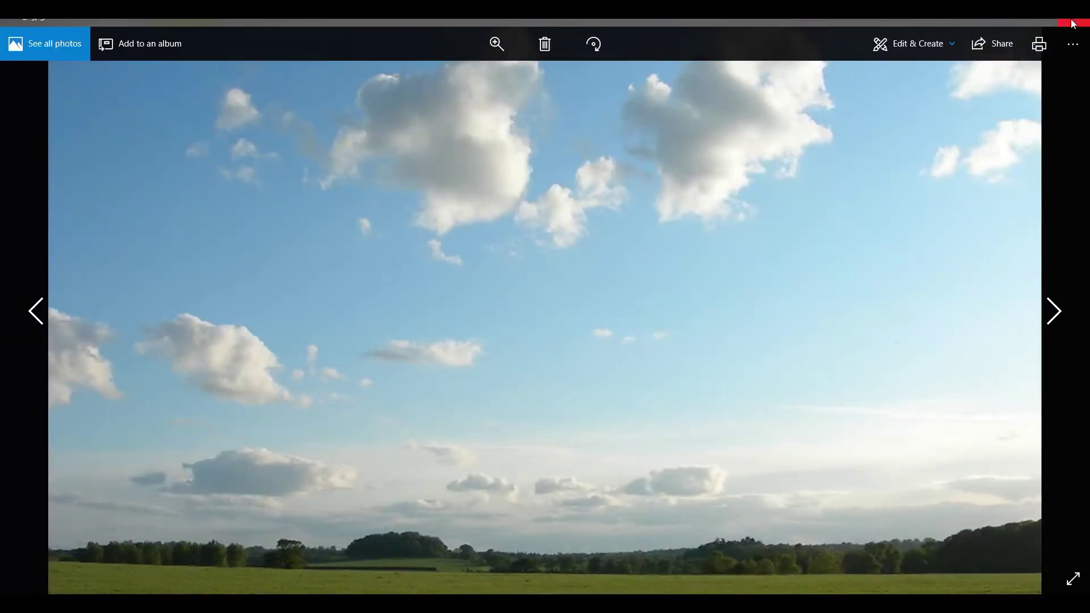
click(1075, 24)
- Place SKY_4 into the document, commit it, and move its layer behind the house
mouse_move(1038, 303)
mouse_down()
mouse_move(246, 596)
mouse_move(296, 388)
mouse_up()
mouse_move(450, 290)
mouse_down()
mouse_move(438, 219)
mouse_move(436, 250)
mouse_up()
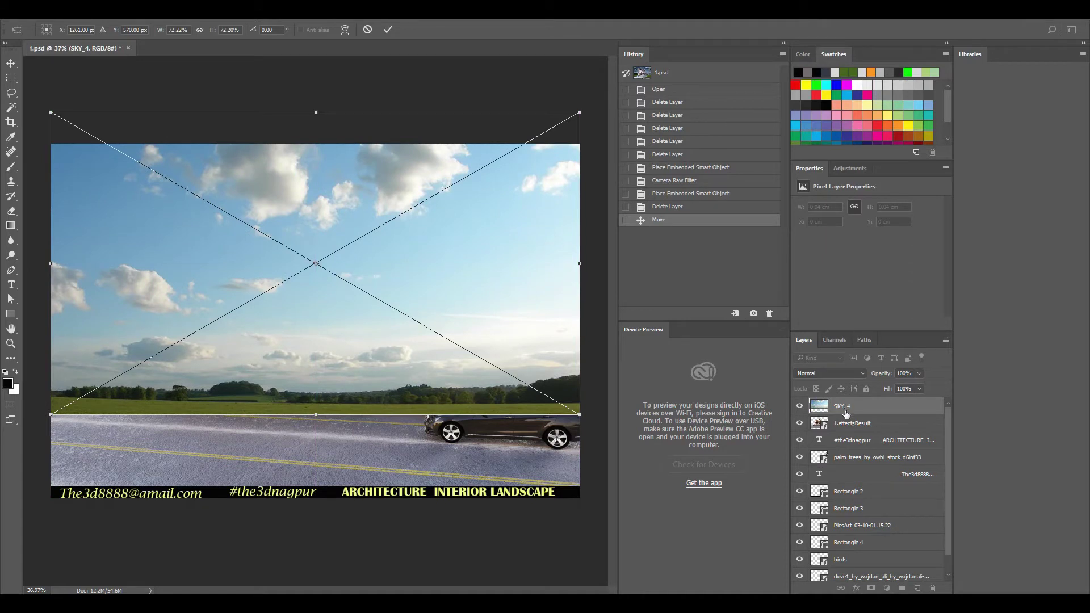
click(388, 30)
drag(873, 410, 873, 430)
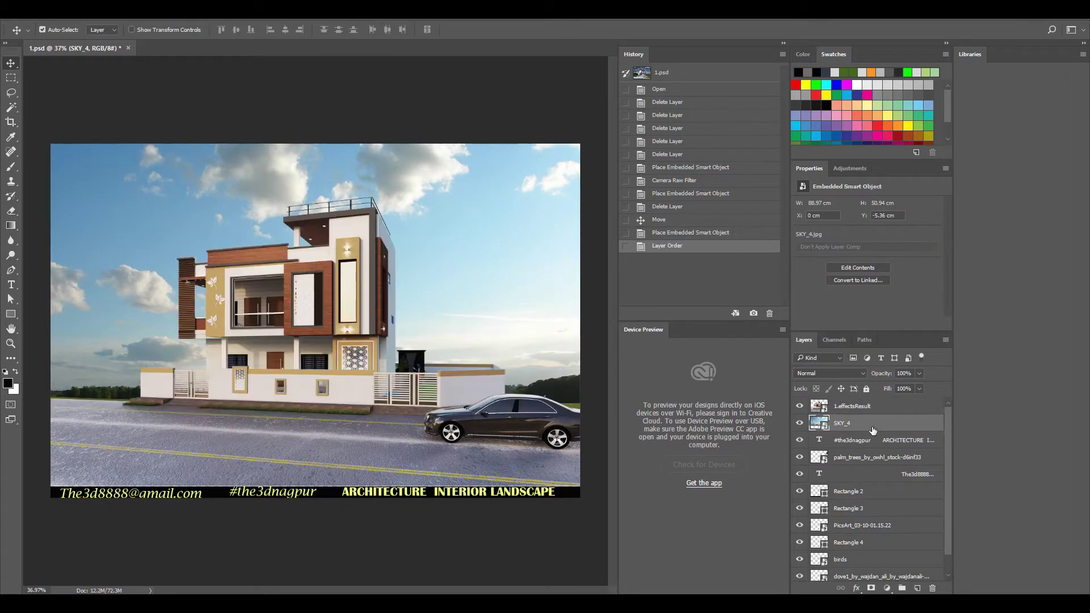
drag(490, 352, 483, 340)
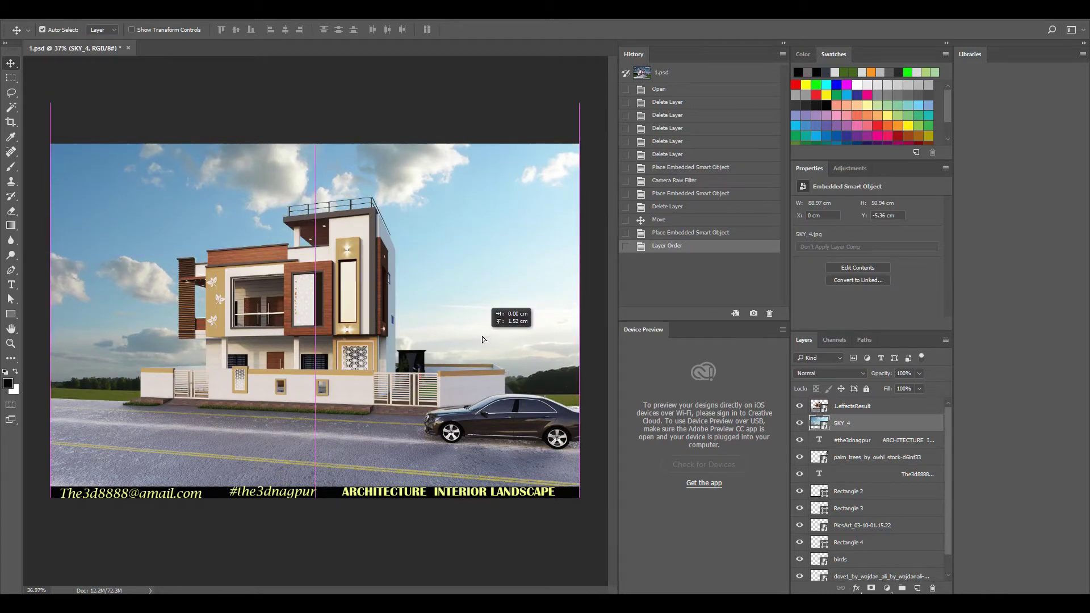
drag(483, 340, 483, 340)
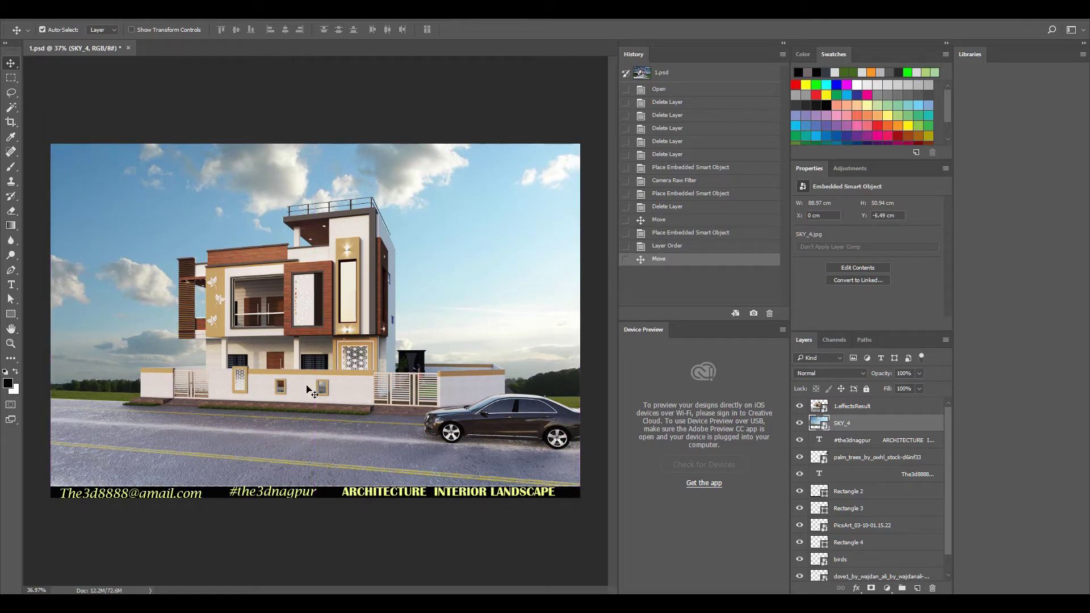
- Fine-tune the house image's position and check the 1.effectsResult layer's options
drag(303, 352, 297, 377)
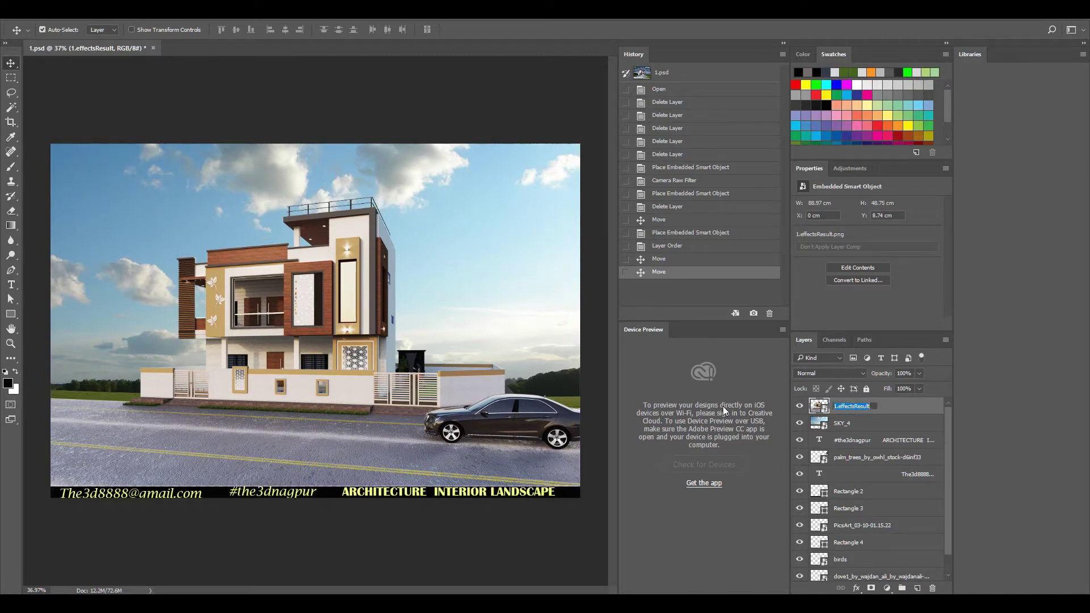
key(ctrl)
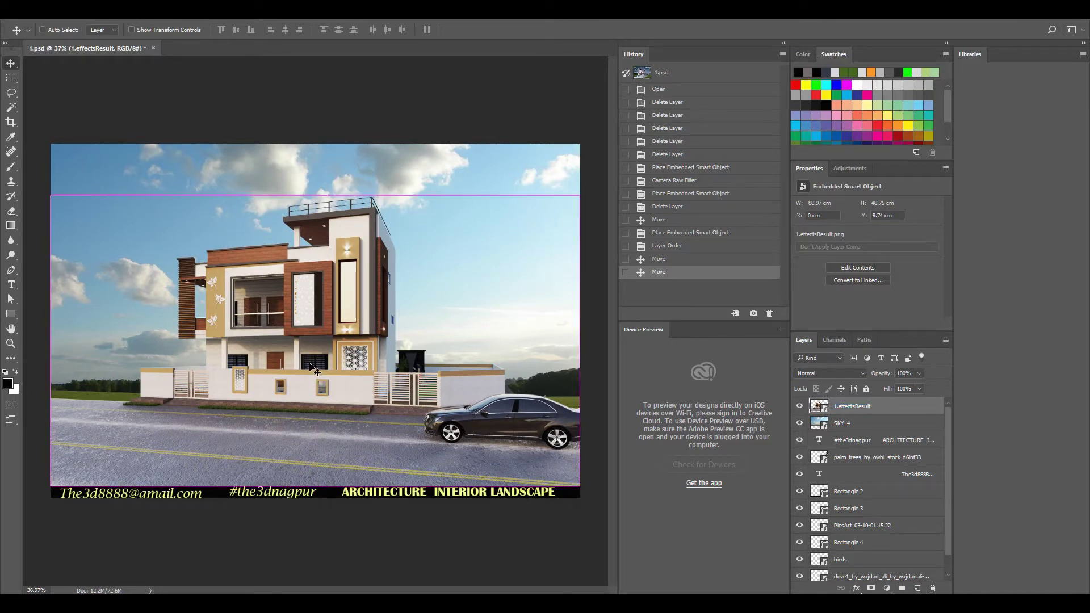
mouse_move(310, 363)
mouse_down()
mouse_move(299, 339)
mouse_move(304, 366)
mouse_move(268, 402)
mouse_up()
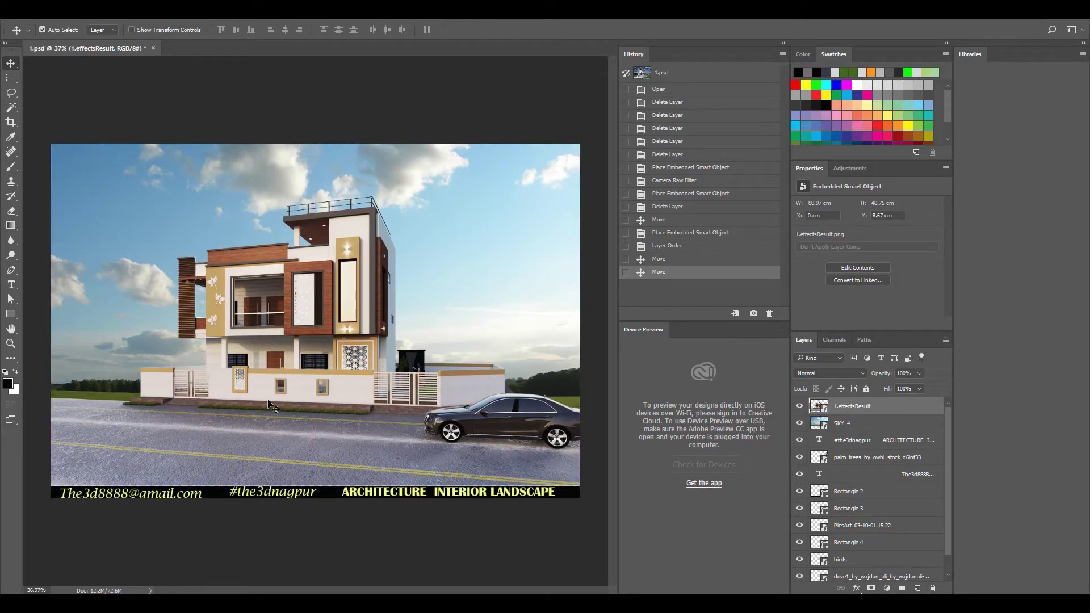
click(526, 108)
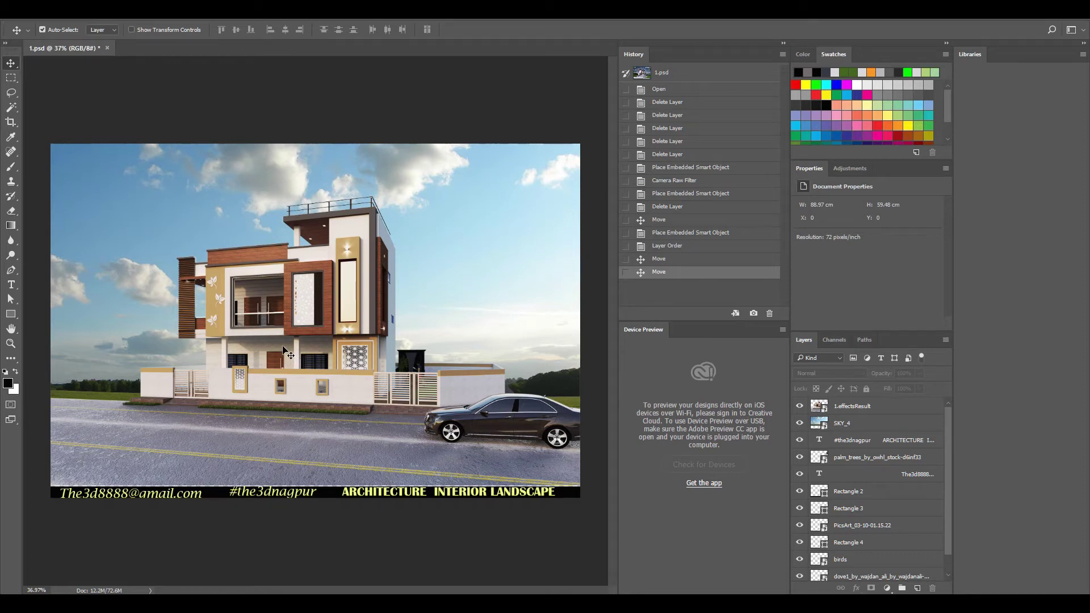
click(271, 279)
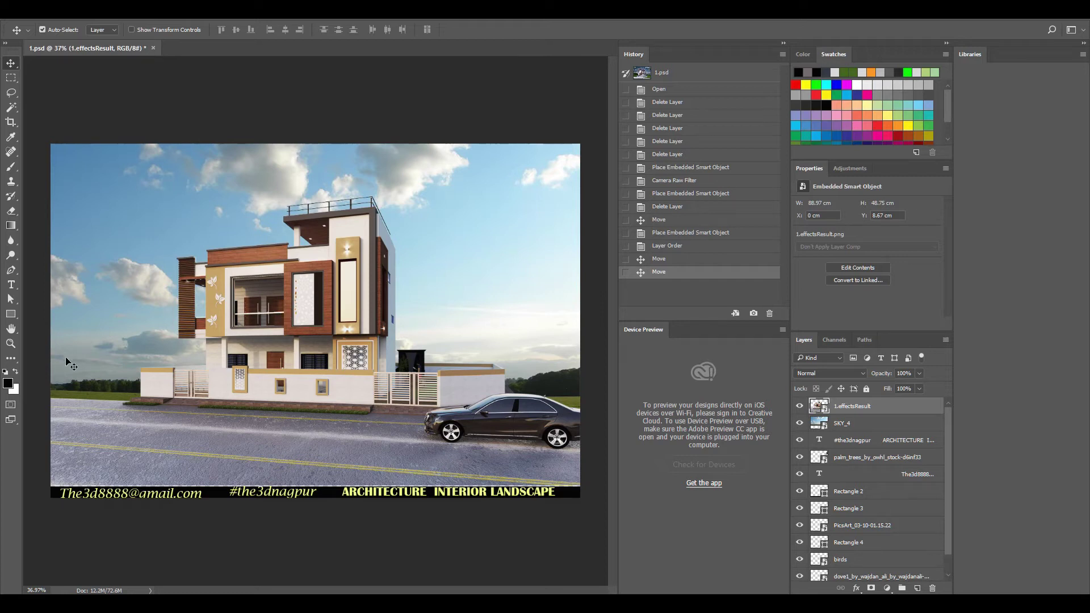
click(10, 299)
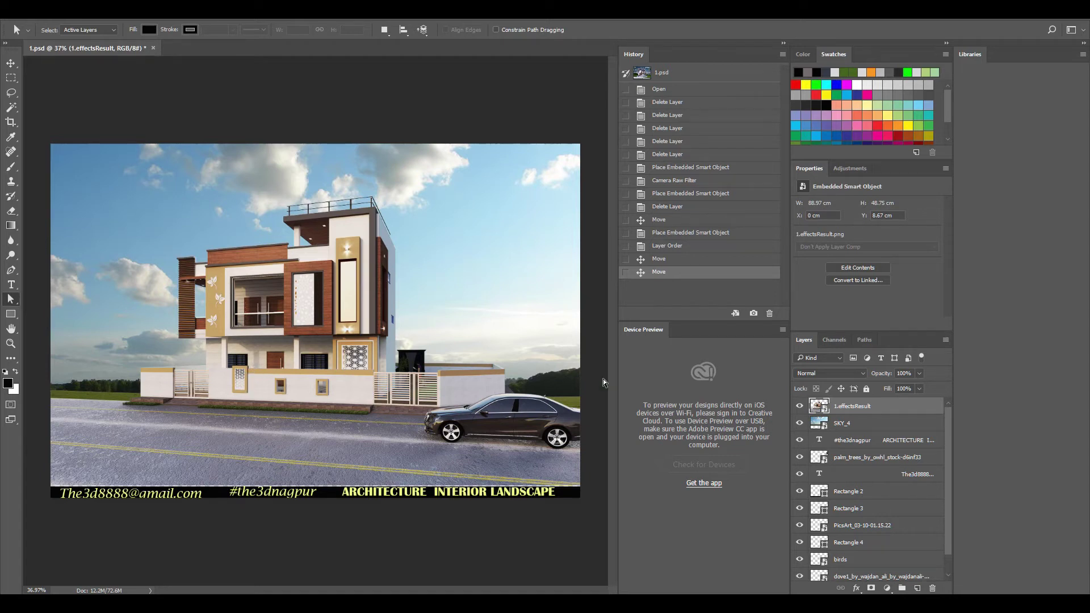
right_click(837, 406)
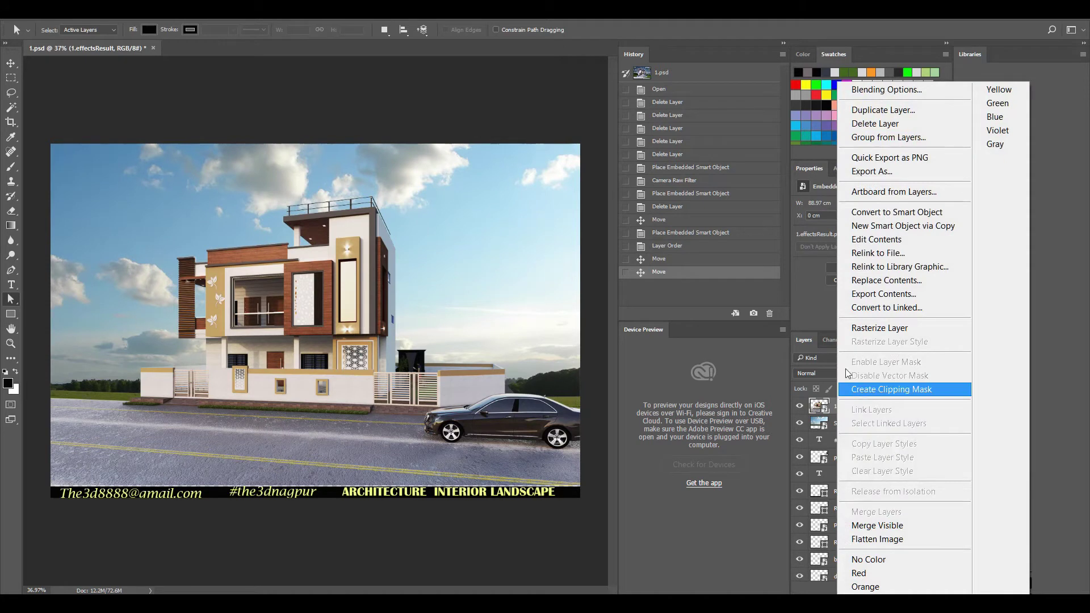
key(Escape)
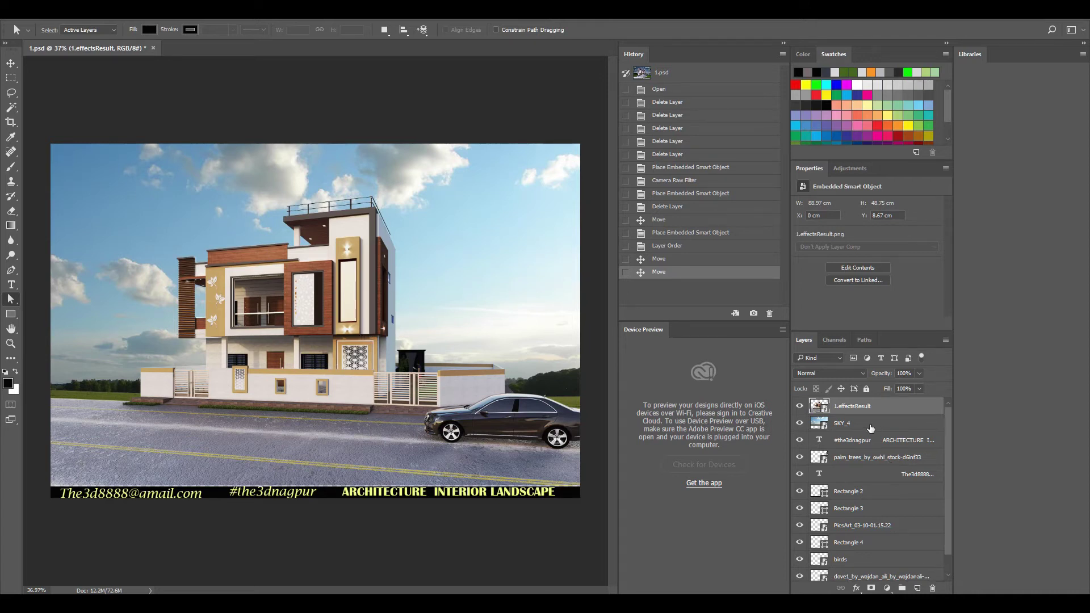
- Move SKY_4 below the doves layer and apply a default Camera Raw filter to it
click(845, 426)
drag(846, 427, 847, 584)
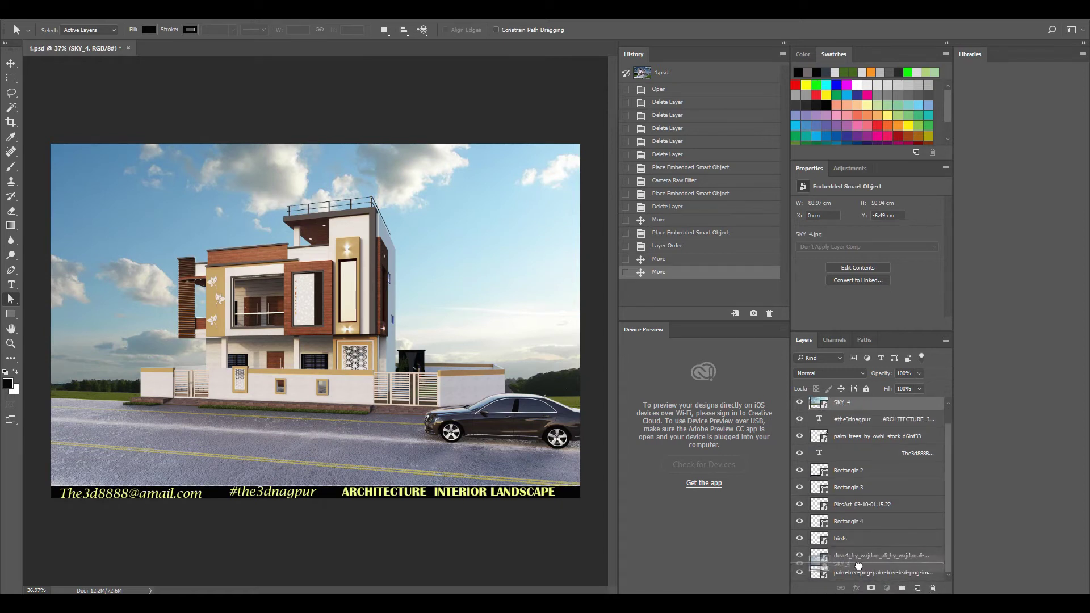
drag(847, 584, 846, 564)
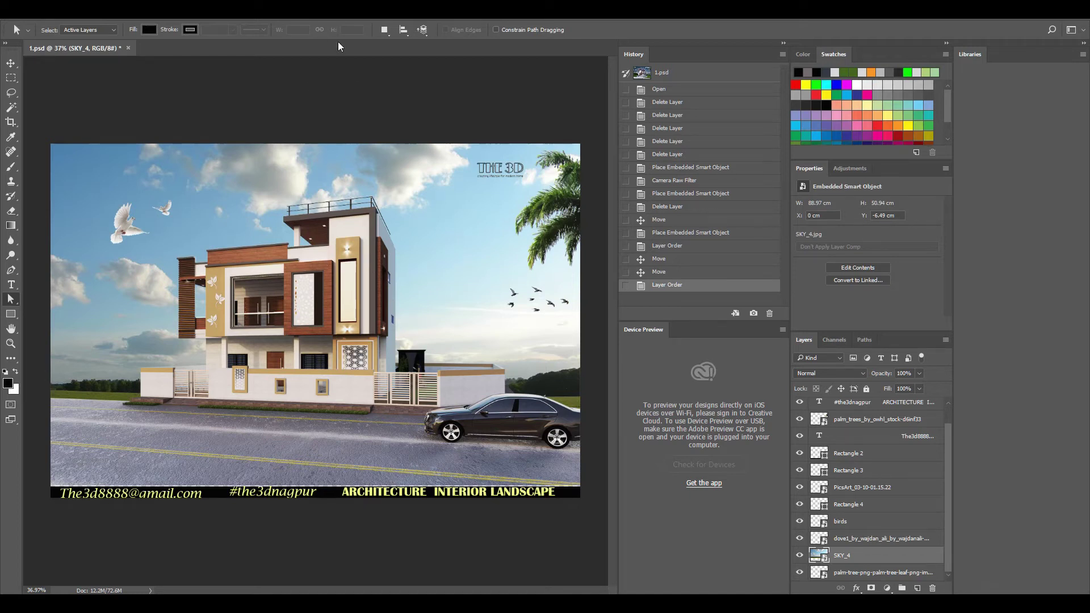
click(177, 19)
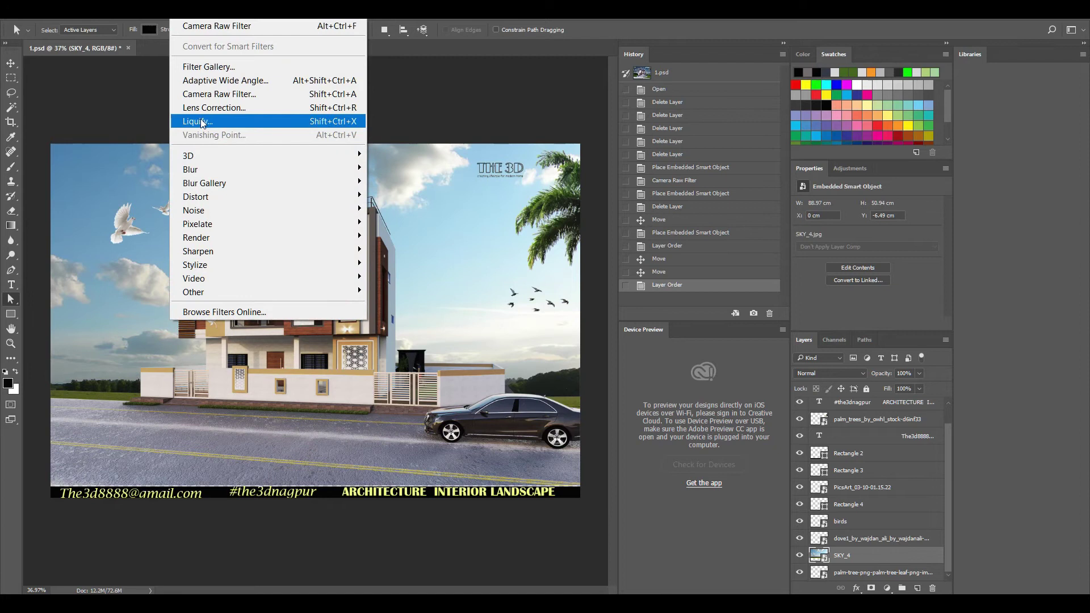
click(214, 94)
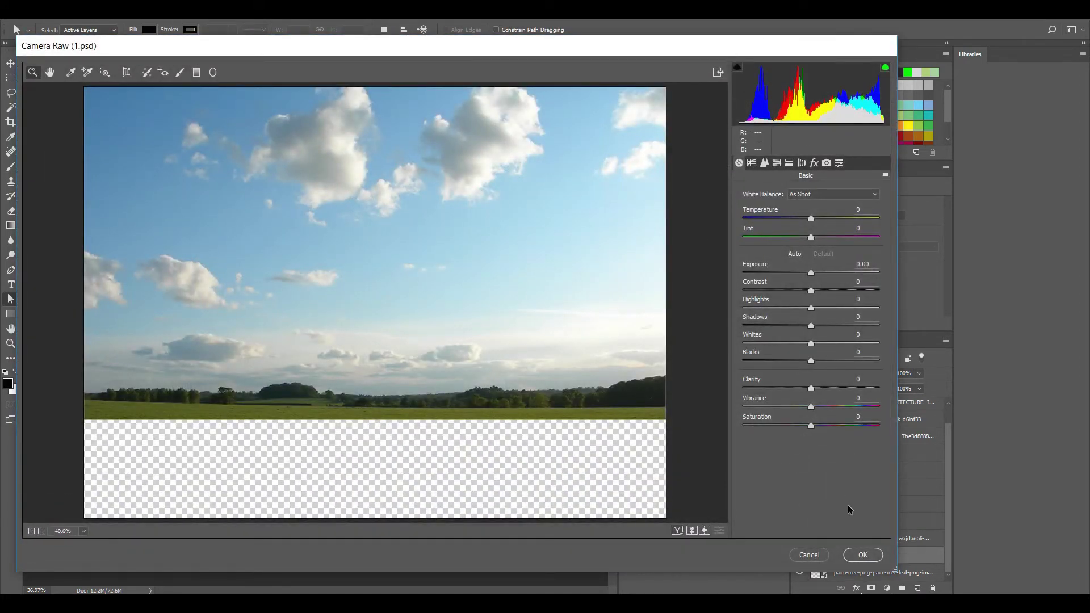
click(864, 557)
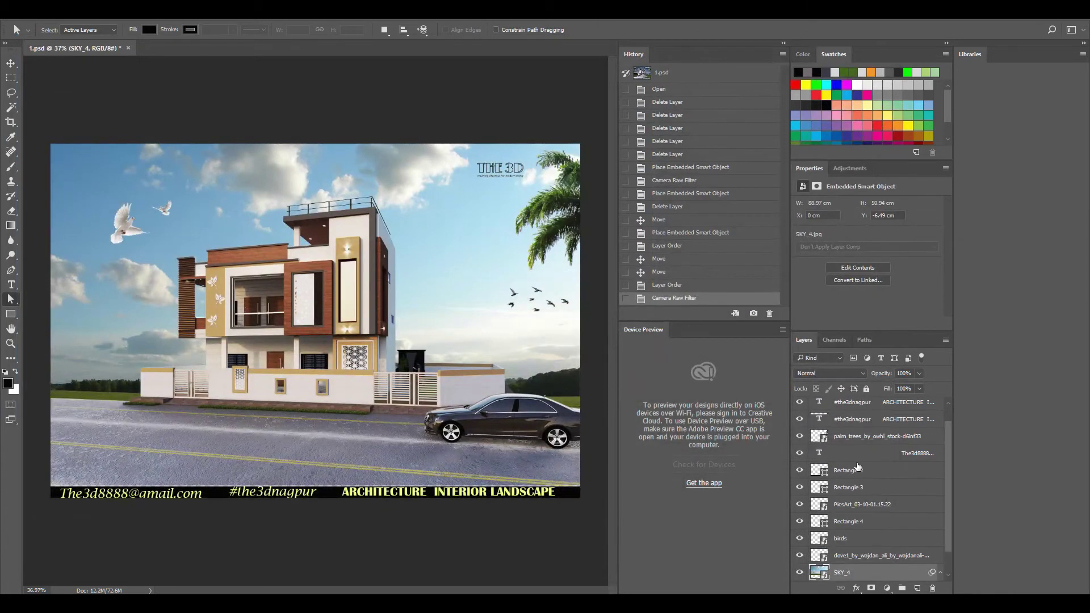
click(848, 408)
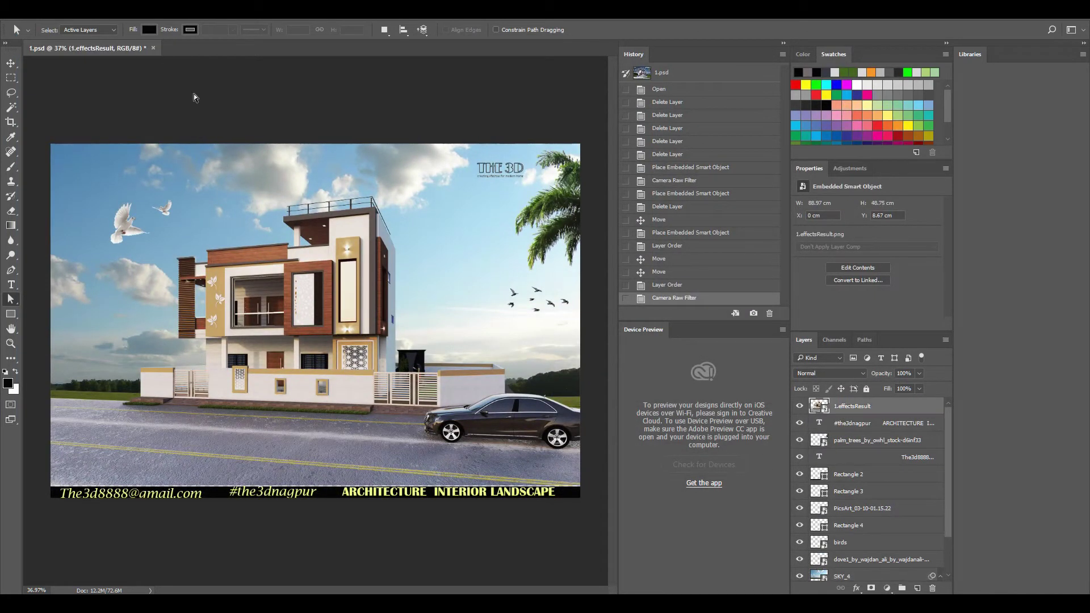
- Give 1.effectsResult a Camera Raw filter with Exposure set to about +0.30
click(179, 19)
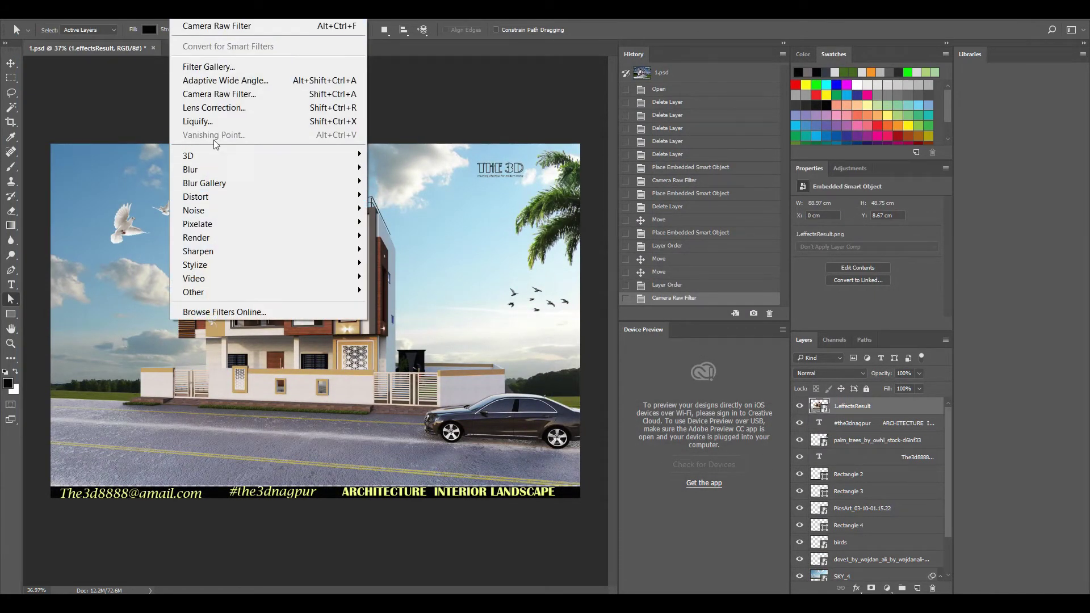
click(242, 96)
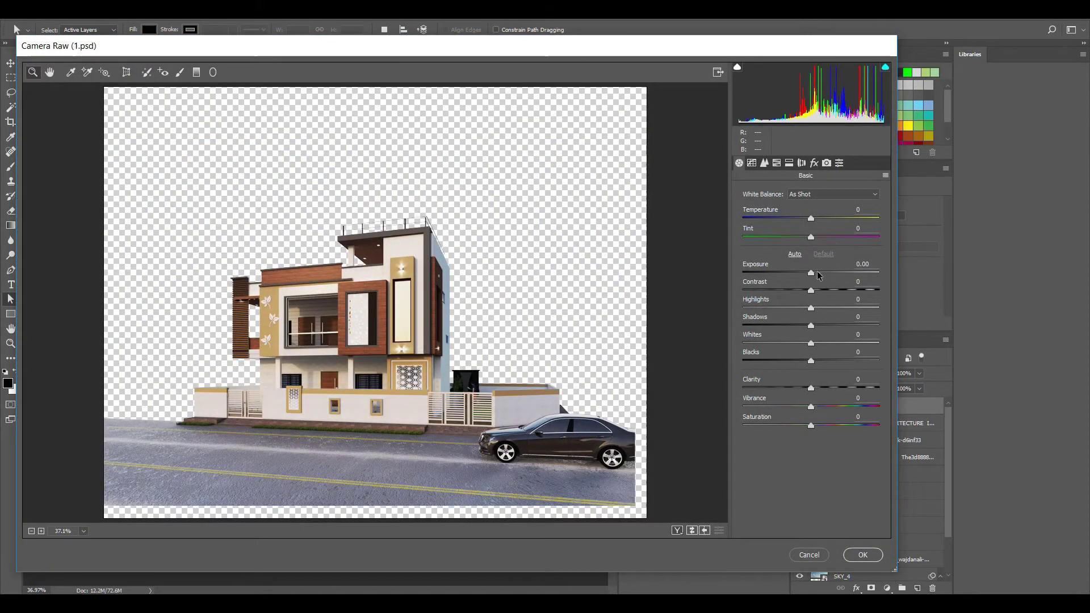
click(818, 274)
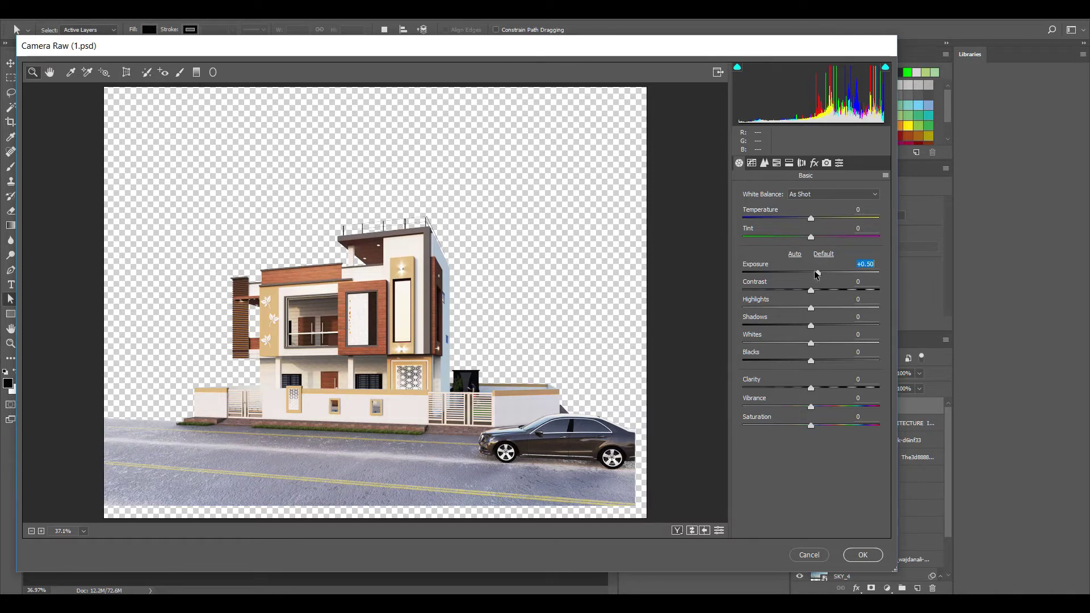
drag(816, 274, 813, 277)
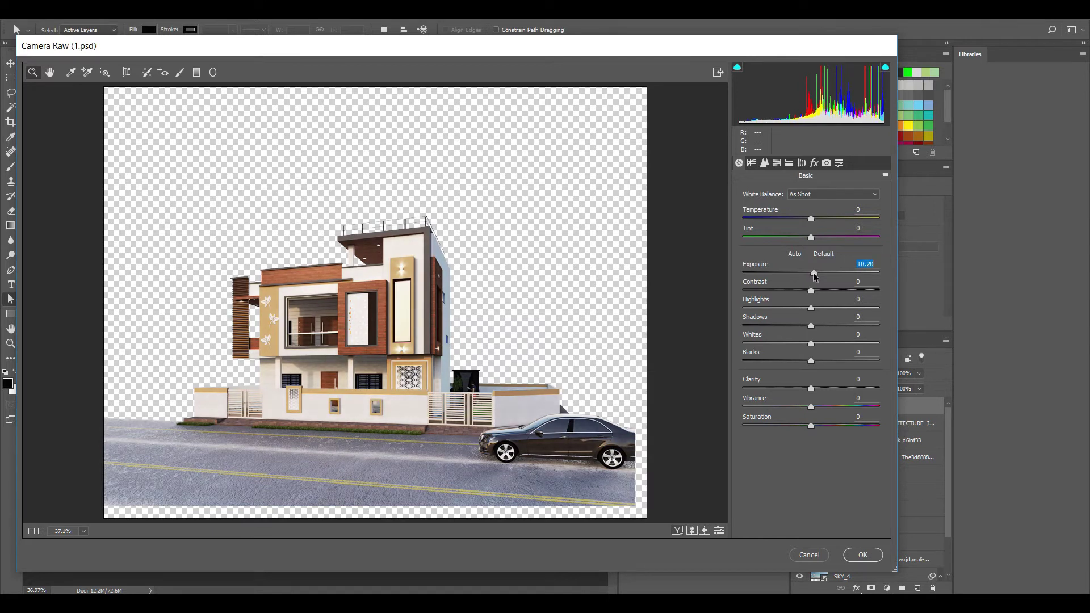
click(862, 555)
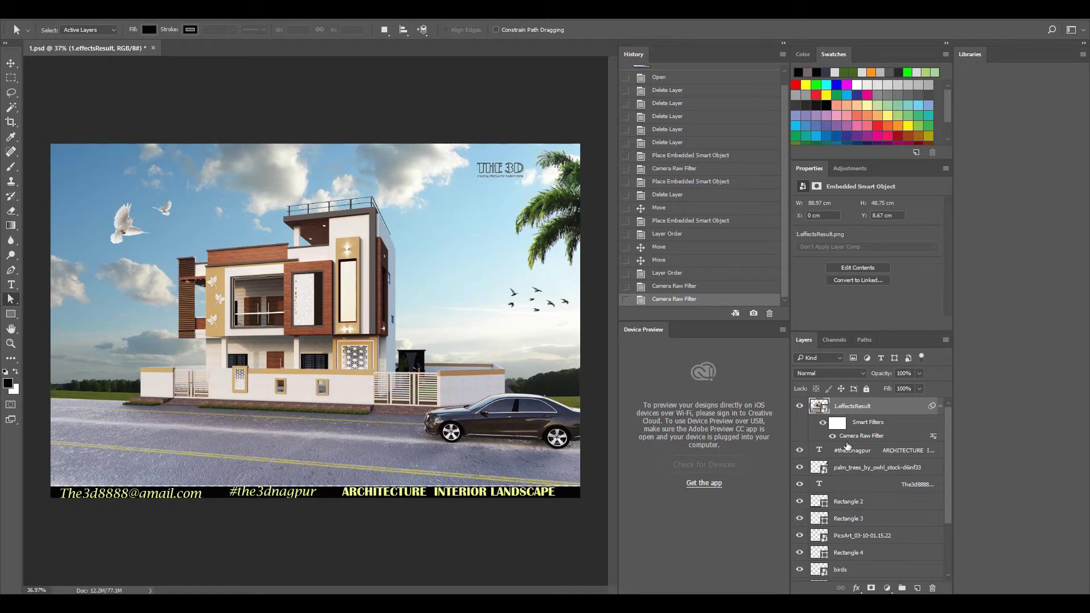
- Drag the SKY_4 layer below the palm-tree-leaf layer to reveal the fronds
scroll(847, 445, down, 3)
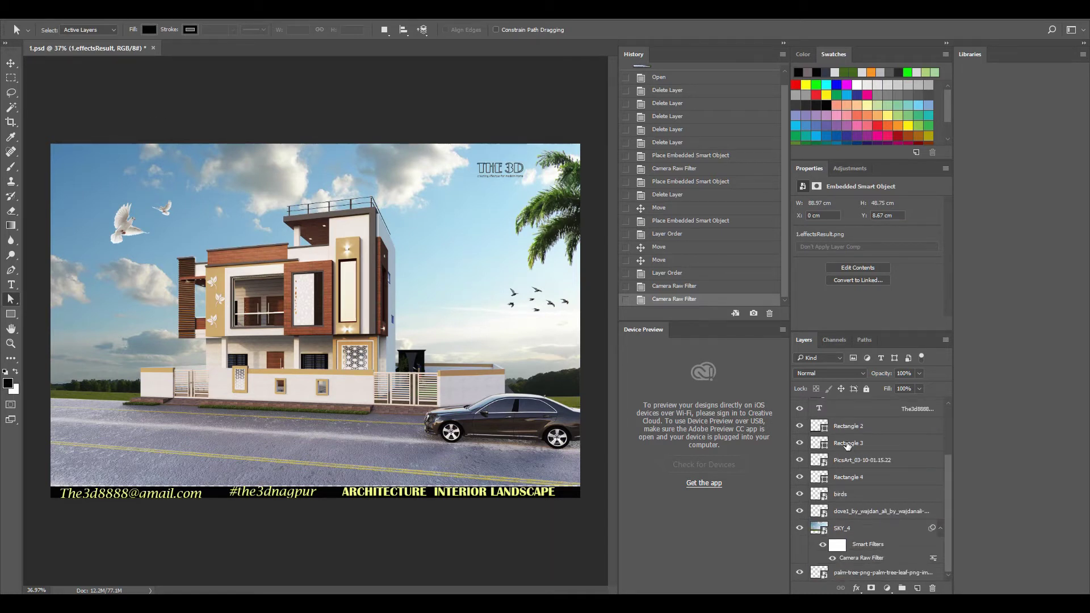
drag(855, 537, 856, 579)
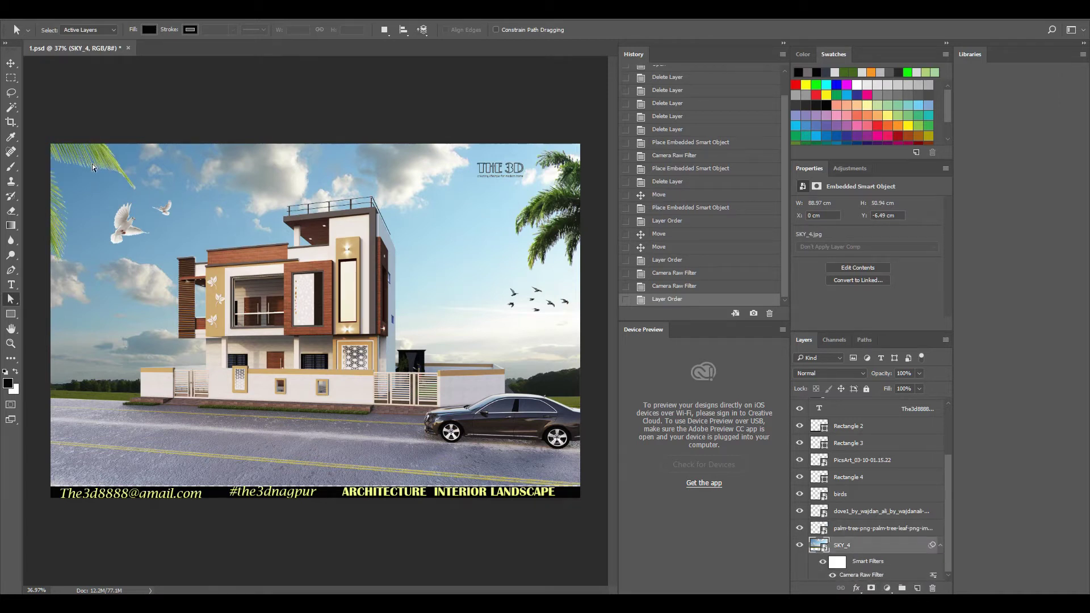
scroll(857, 551, up, 3)
- Draw a black full-canvas rectangle, align it, and move Rectangle 5 to the top of the stack
click(11, 314)
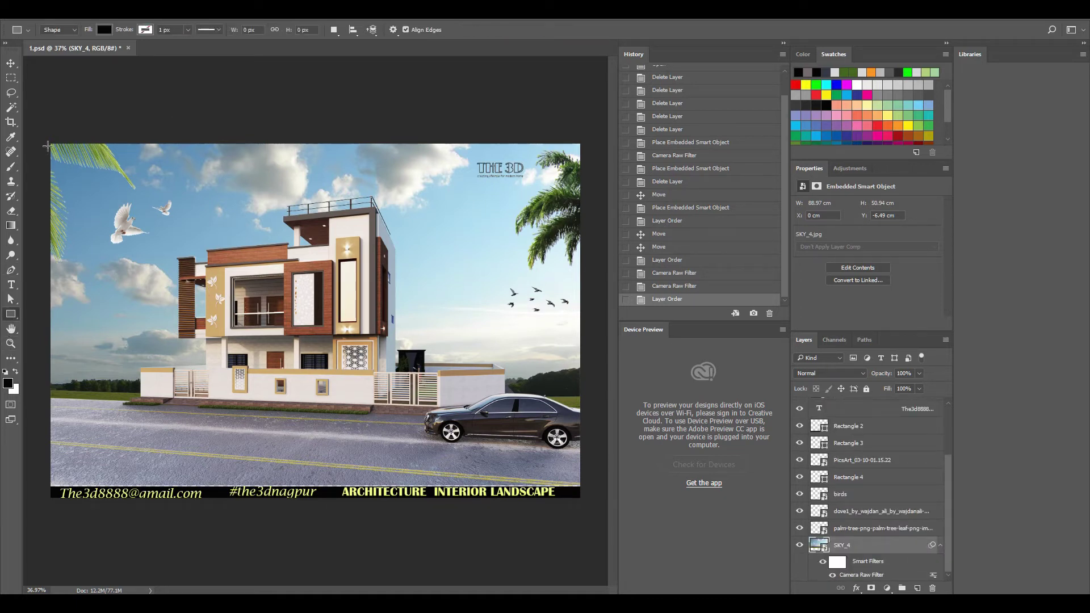
mouse_move(49, 143)
mouse_down()
mouse_move(130, 249)
mouse_move(275, 406)
mouse_move(576, 500)
mouse_up()
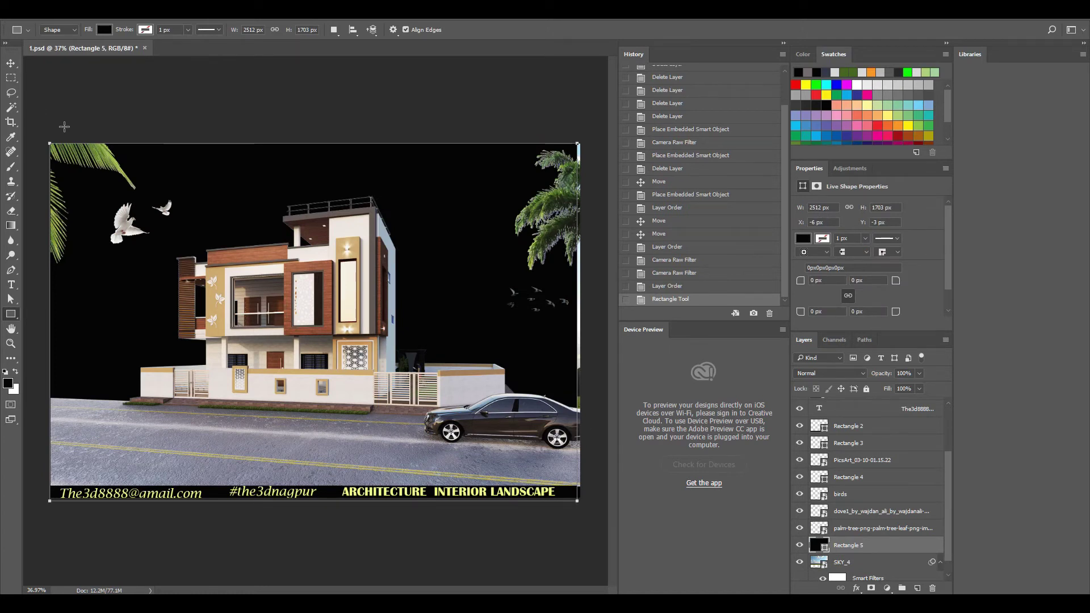
click(12, 65)
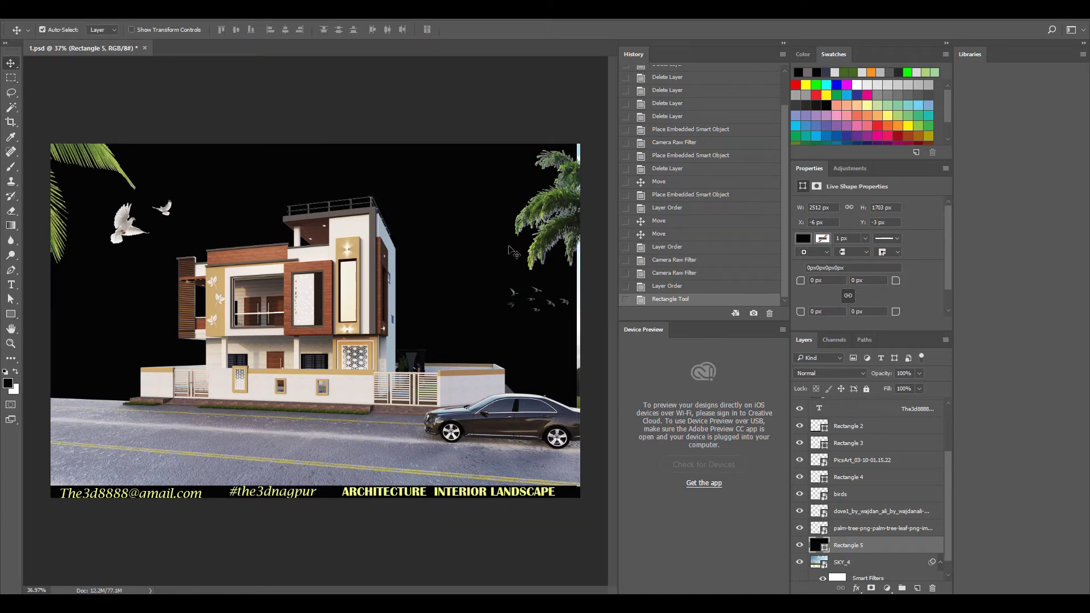
drag(489, 251, 493, 251)
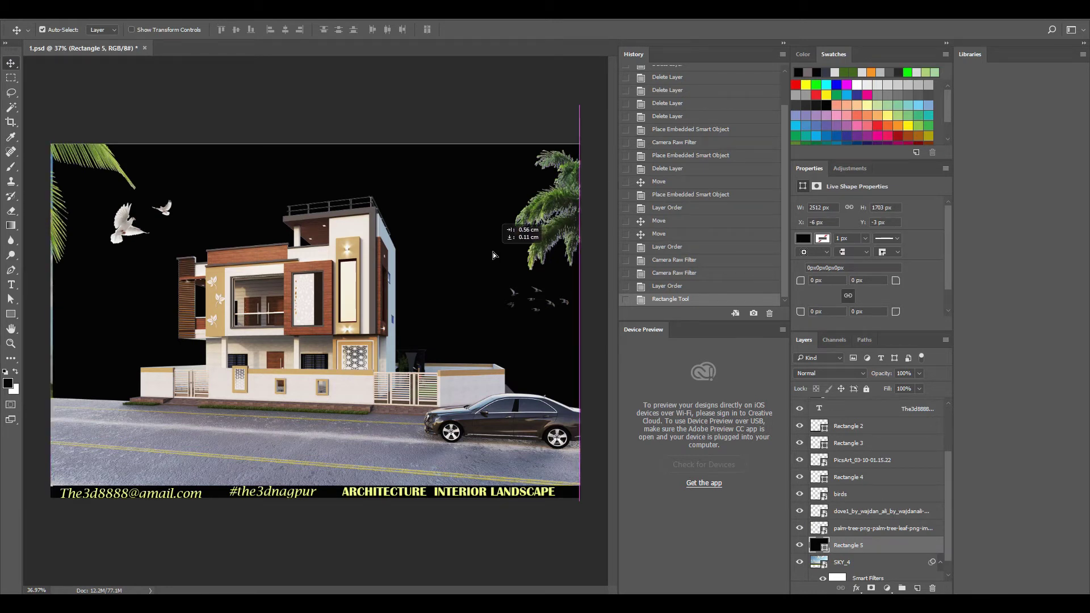
drag(493, 252, 492, 252)
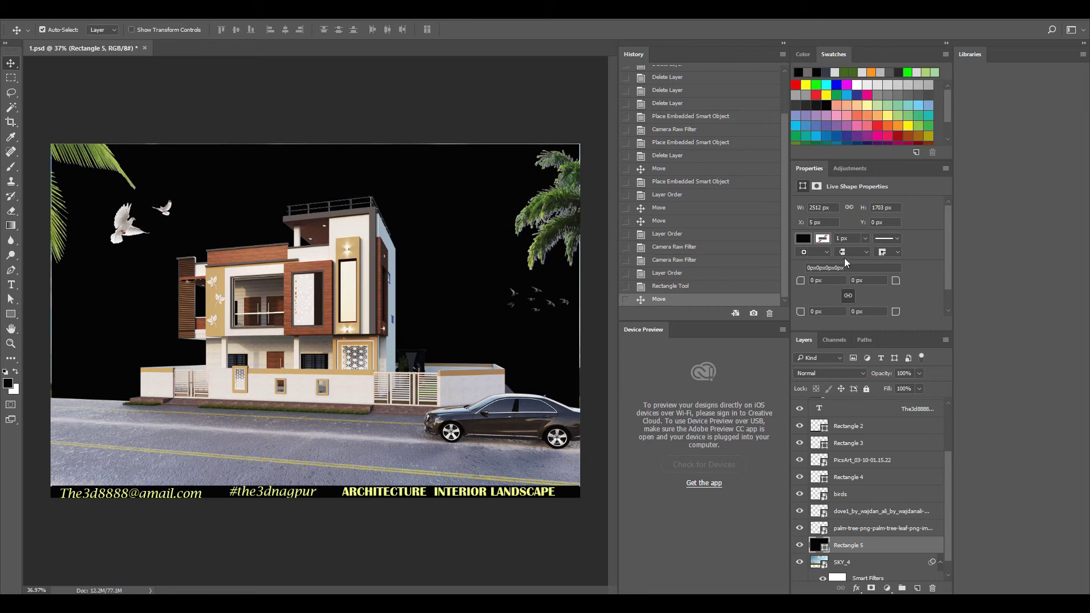
mouse_move(844, 550)
mouse_down()
mouse_move(862, 357)
mouse_move(861, 407)
mouse_up()
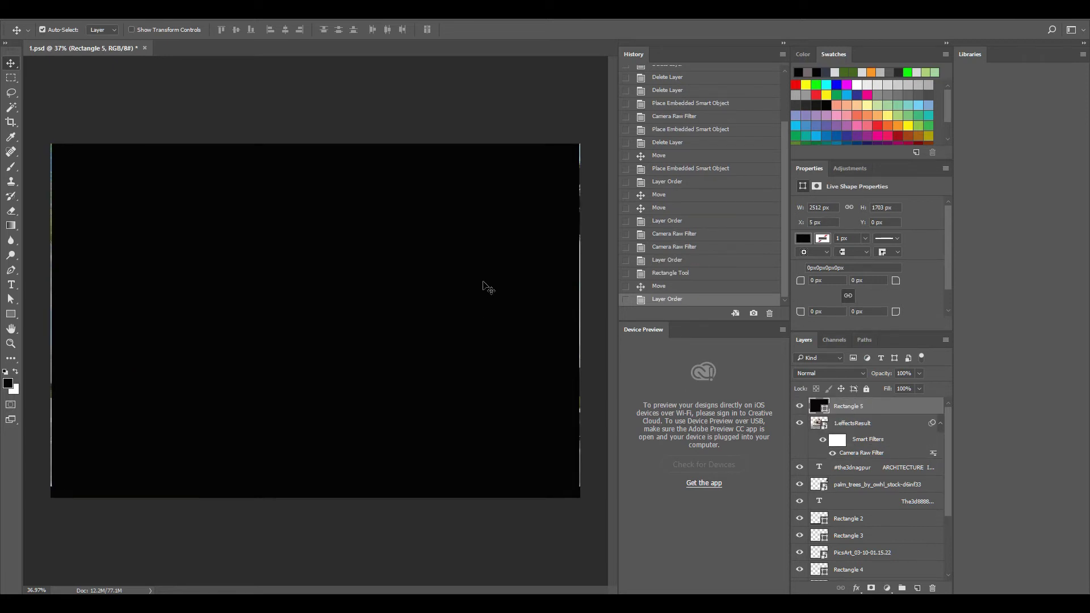
- Turn Rectangle 5 into a no-fill black outline of about 7.6 px, then delete the layer
click(803, 239)
click(811, 260)
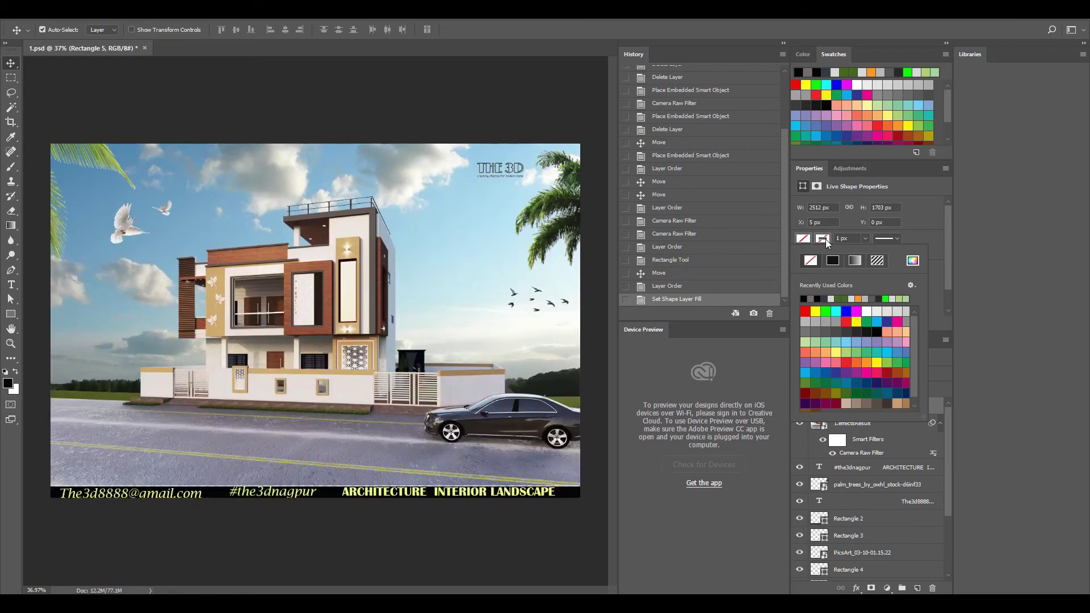
click(832, 261)
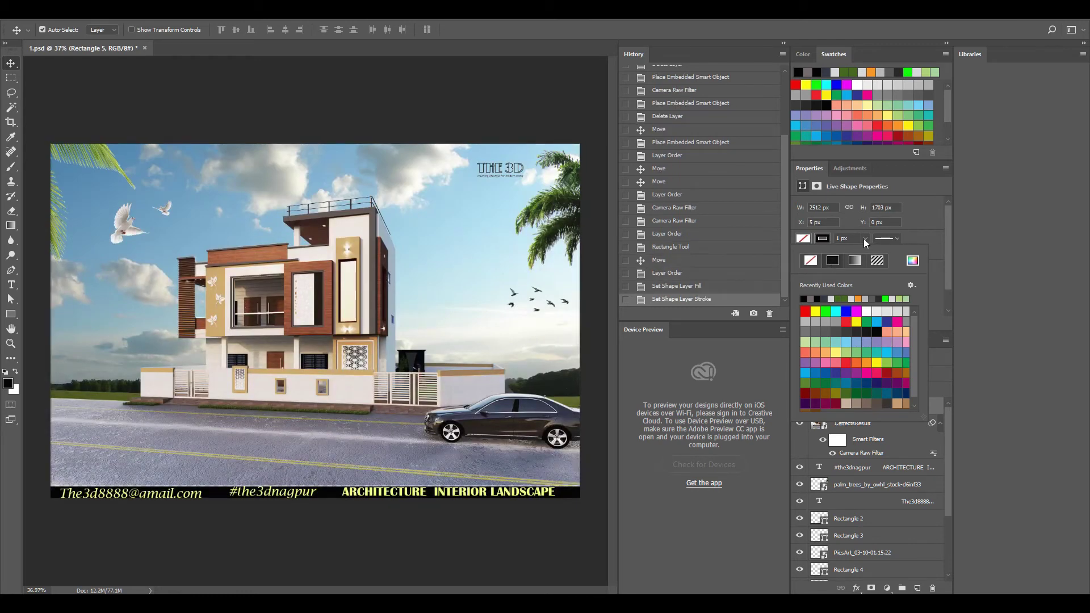
click(863, 239)
drag(864, 252, 881, 252)
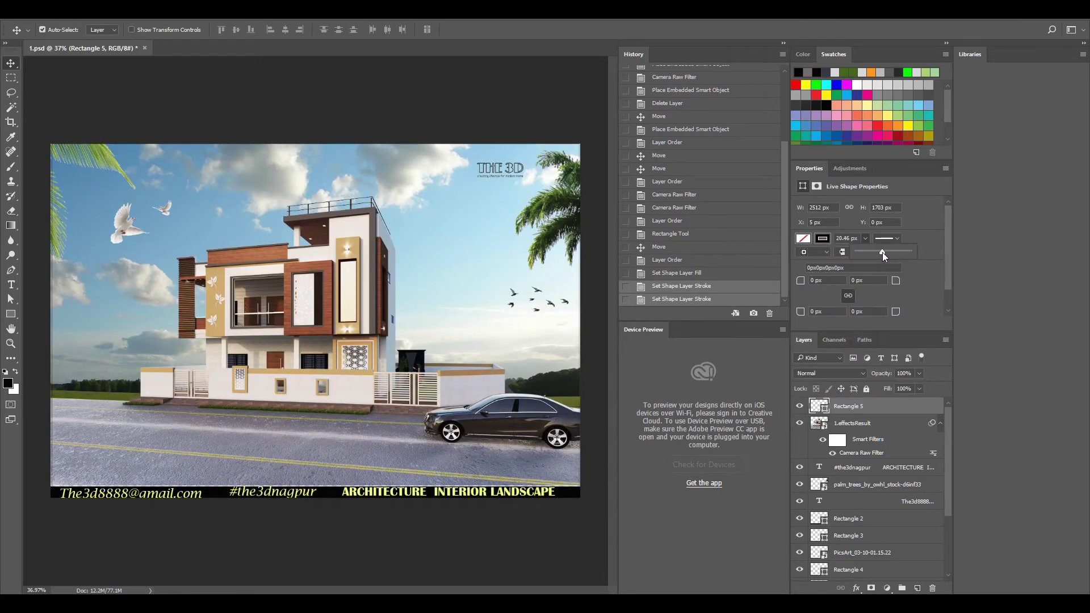
drag(879, 252, 871, 253)
click(372, 186)
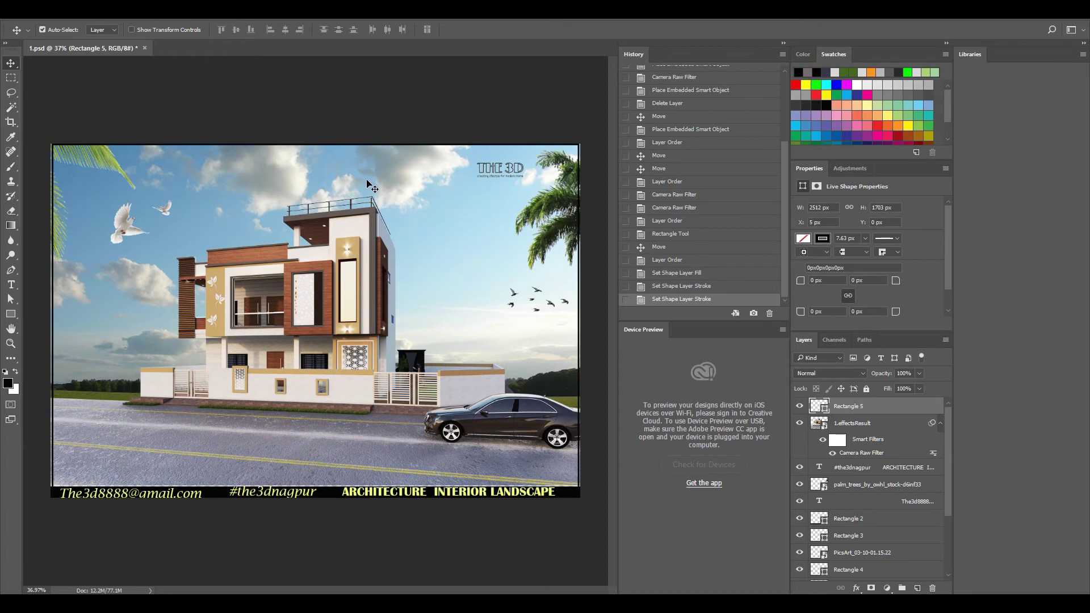
key(Delete)
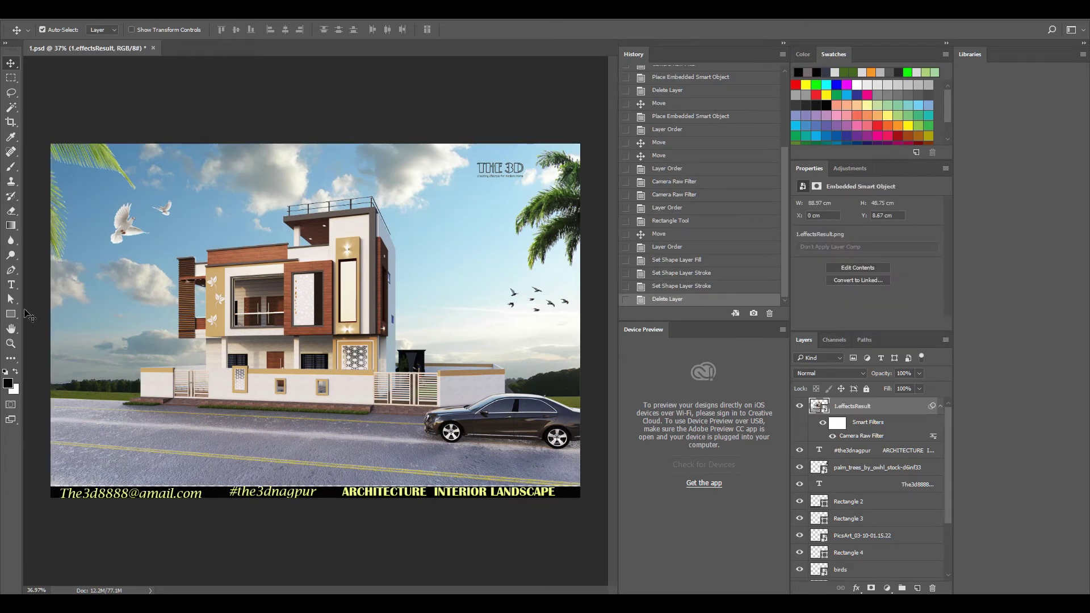
- Draw a new rectangle covering the whole image
click(14, 316)
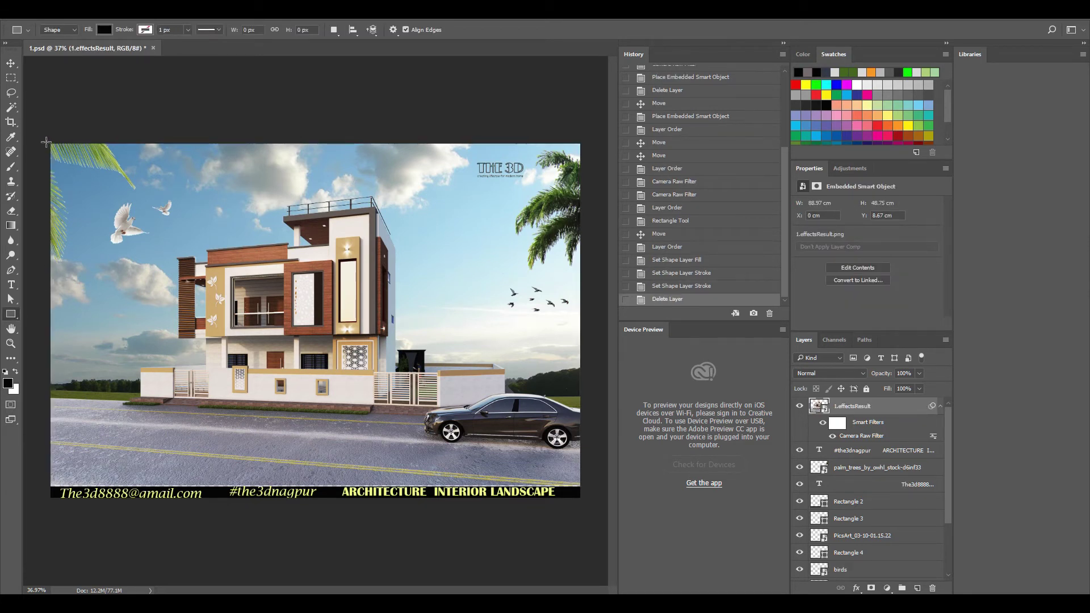
drag(49, 144, 580, 499)
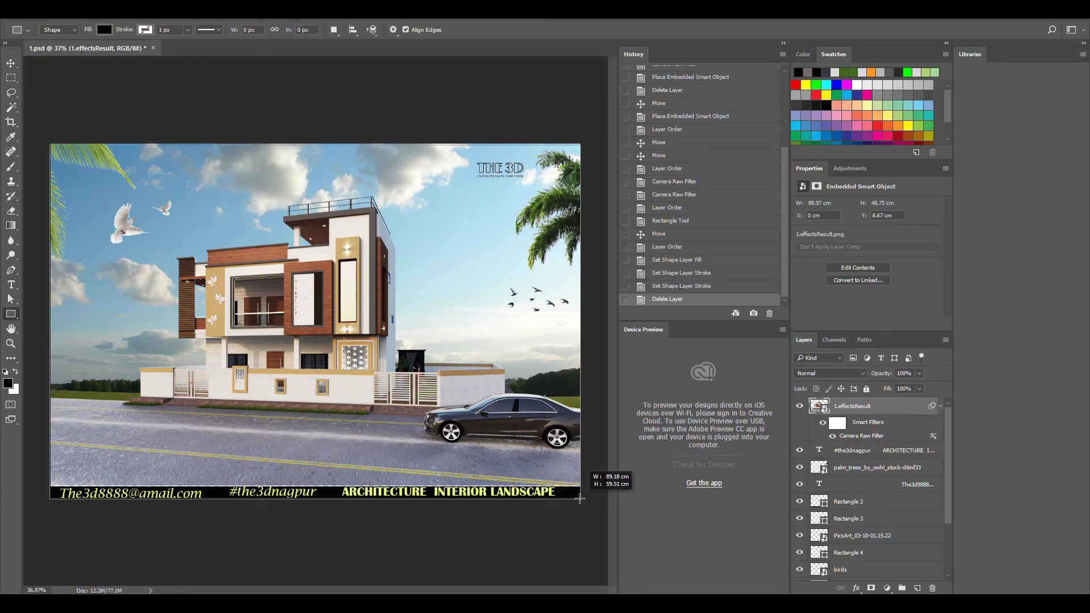
drag(580, 499, 579, 499)
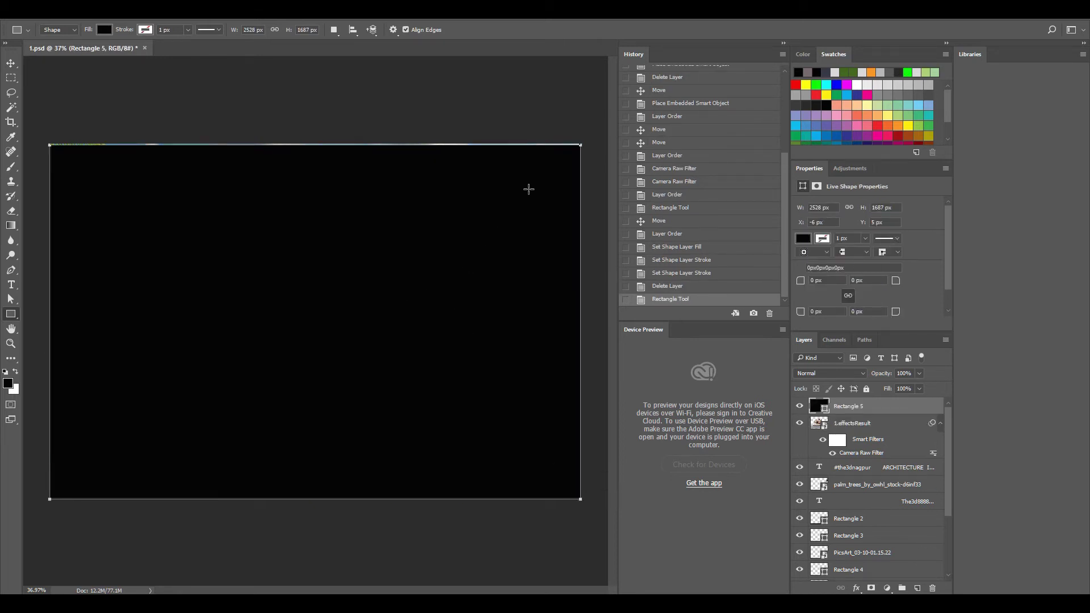
click(11, 64)
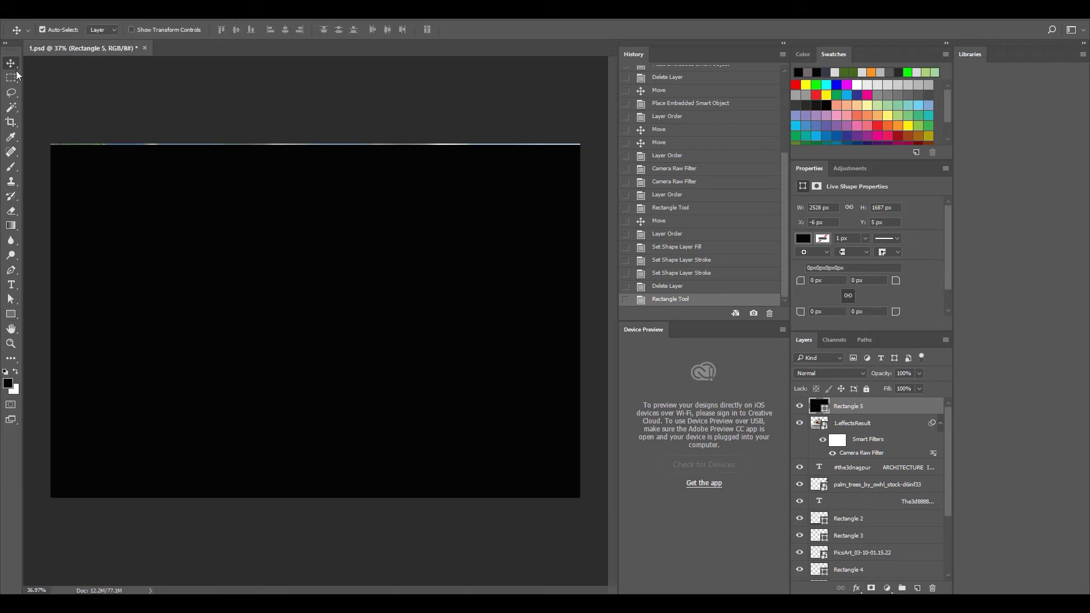
- Give the new rectangle no fill and a light outline about 13.40 px wide
click(803, 239)
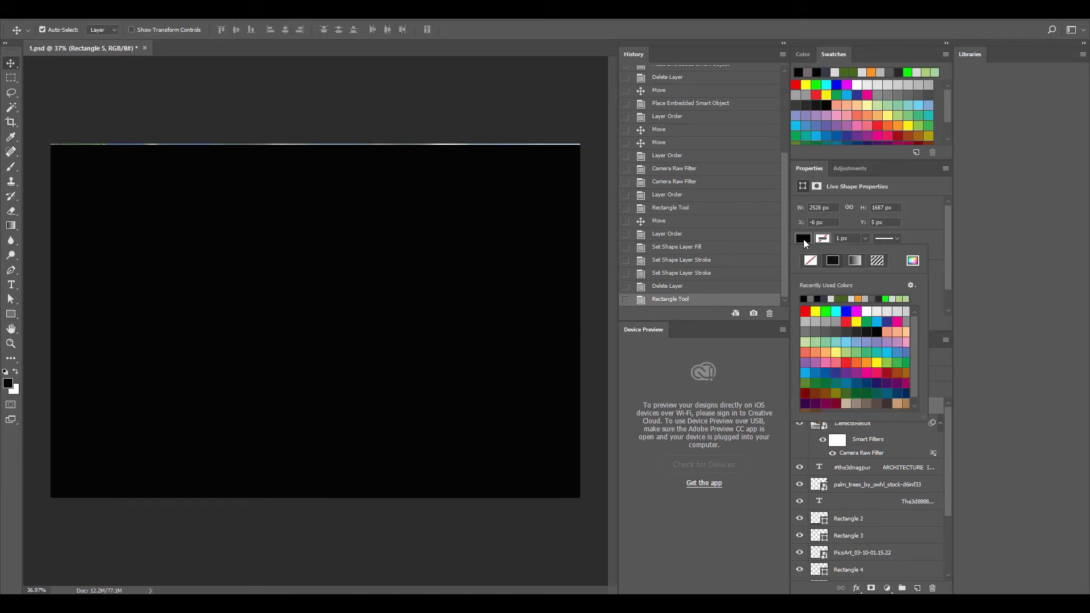
click(811, 261)
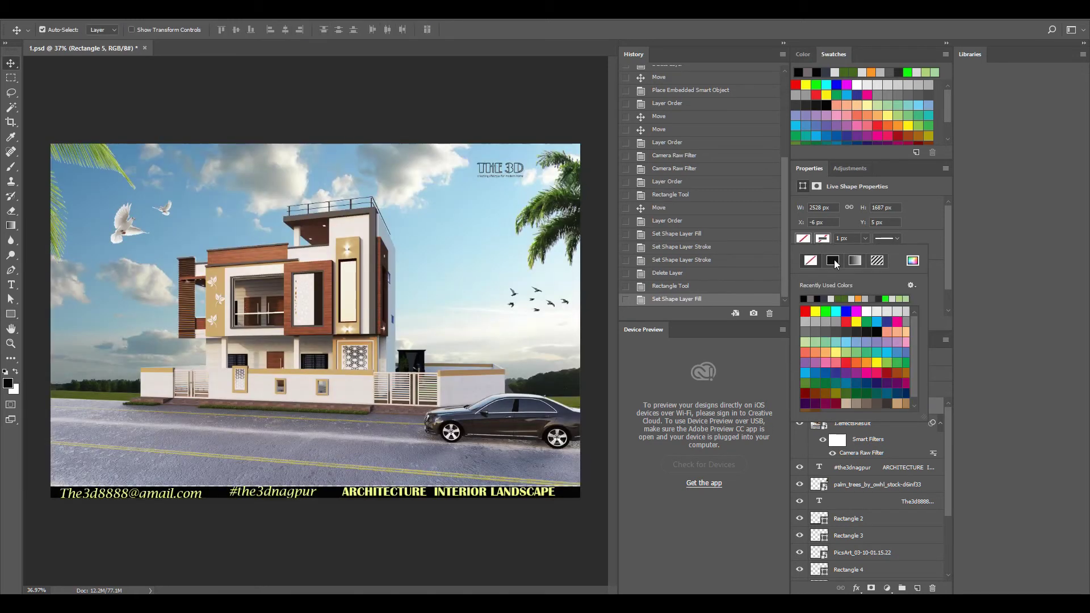
click(830, 298)
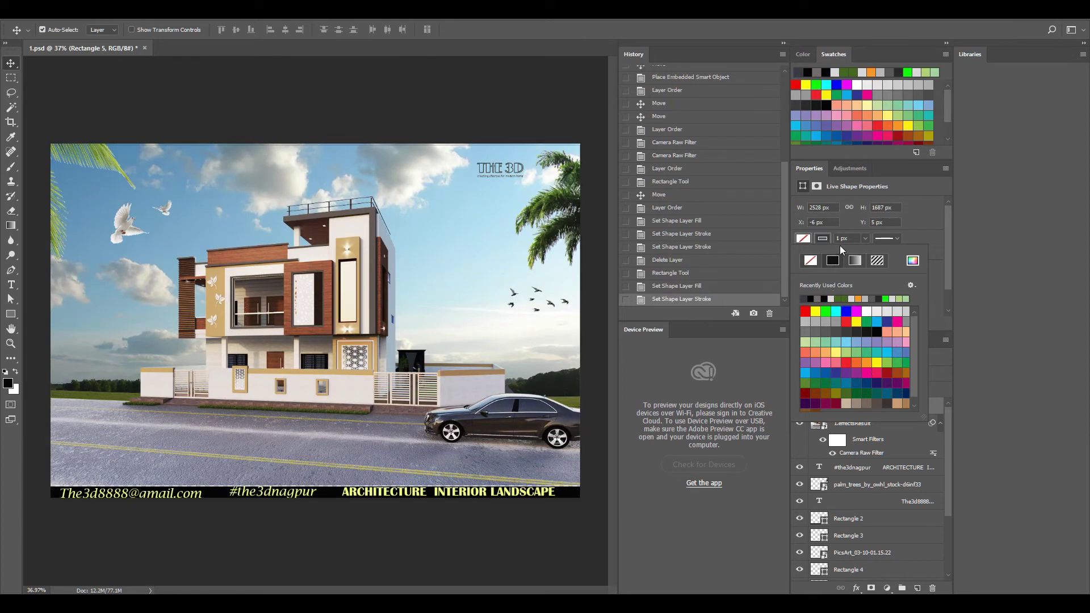
click(864, 239)
drag(864, 250, 877, 251)
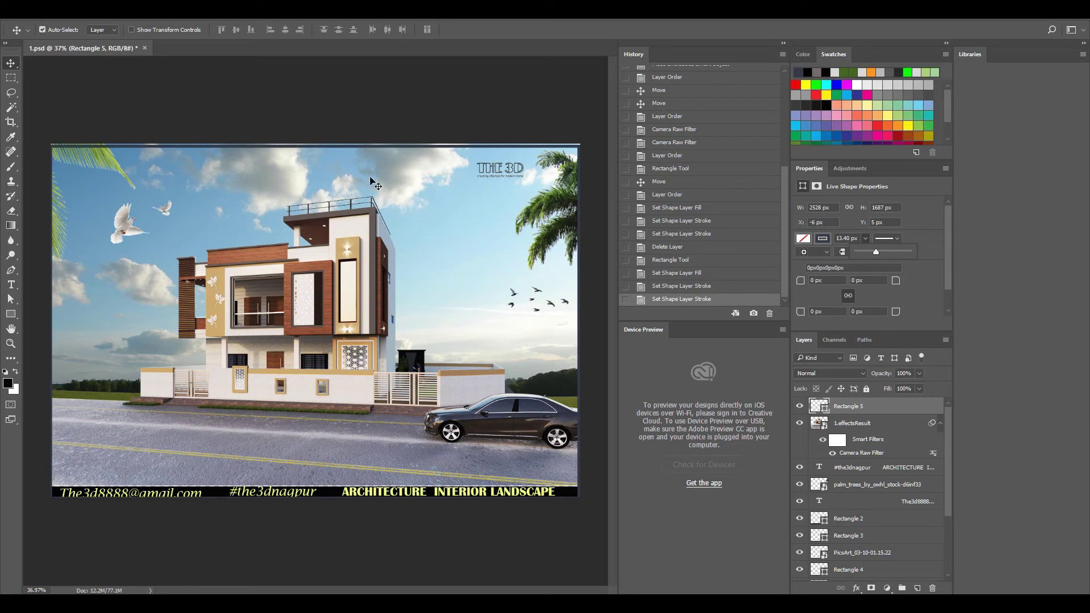
- Shift the frame rectangle upward so the bottom banner text shows fully
mouse_move(378, 161)
mouse_down()
mouse_move(376, 152)
mouse_move(391, 176)
mouse_move(417, 157)
mouse_up()
drag(418, 157, 418, 157)
click(436, 106)
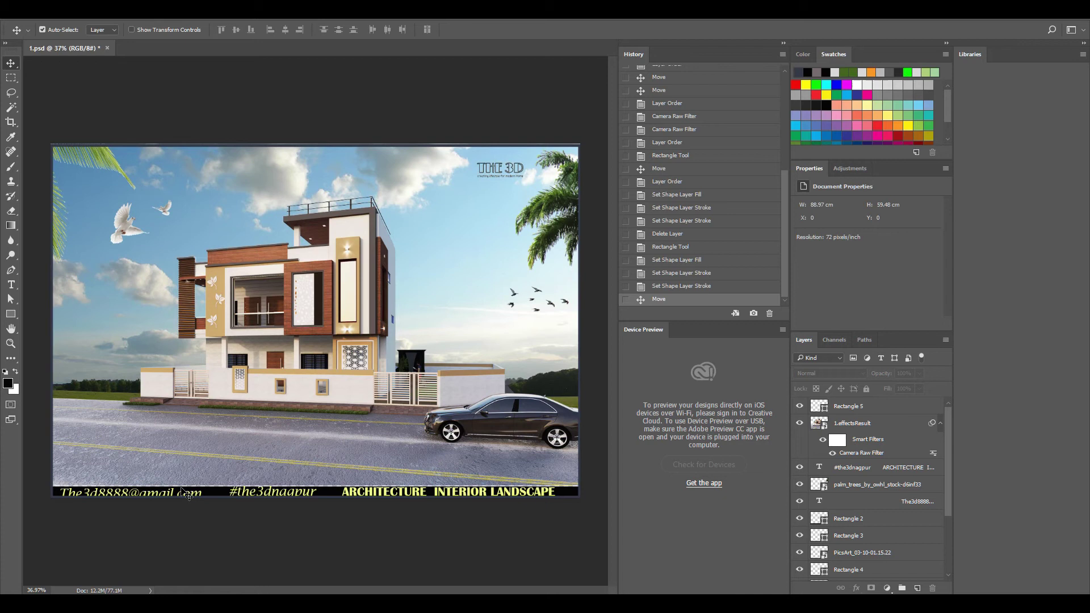
drag(183, 491, 198, 469)
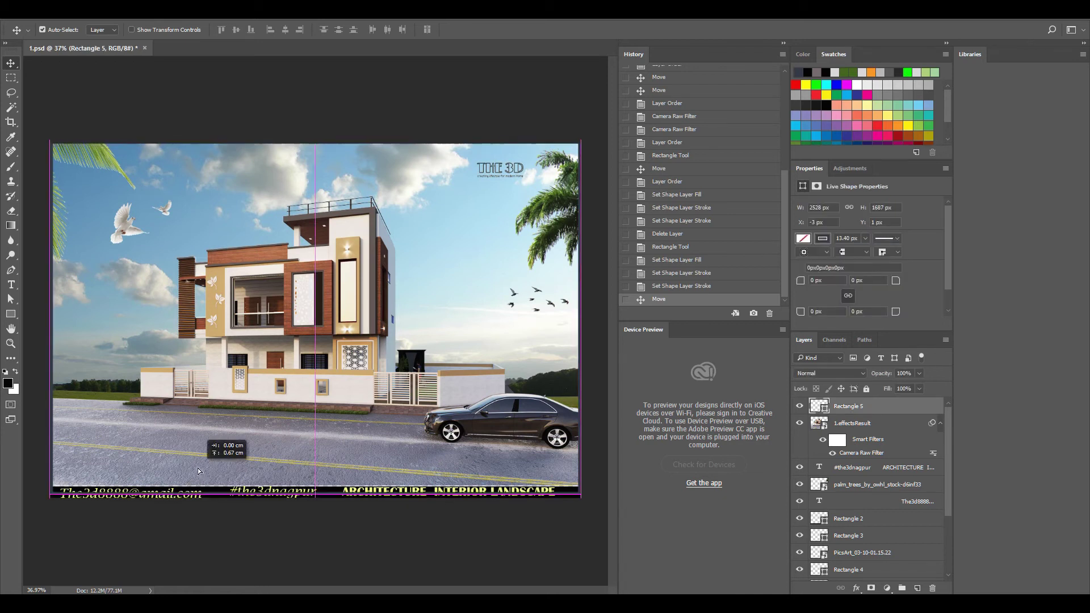
drag(197, 468, 197, 472)
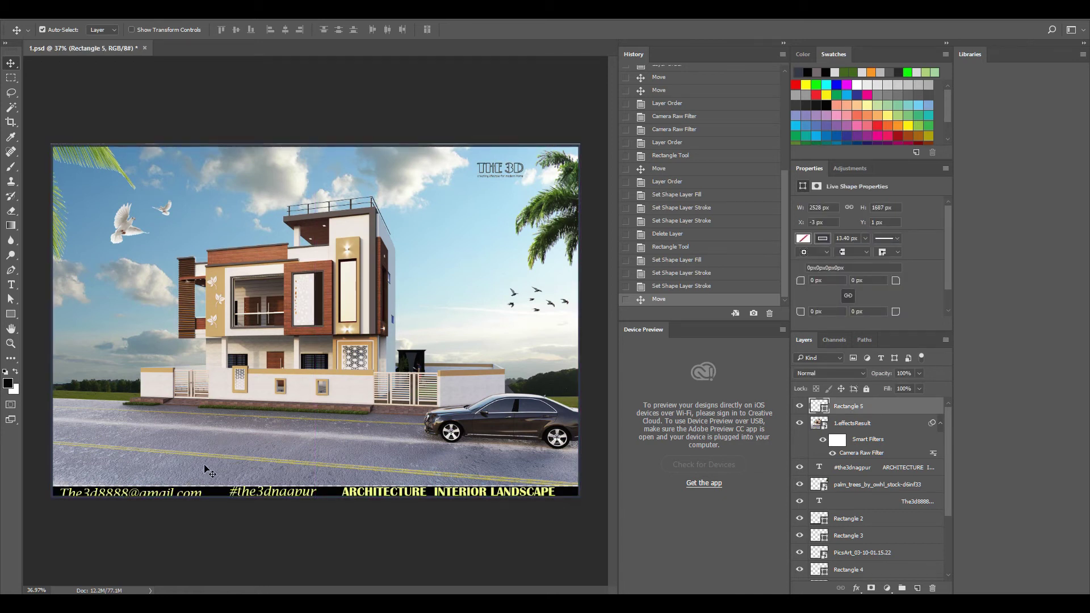
drag(228, 430, 226, 432)
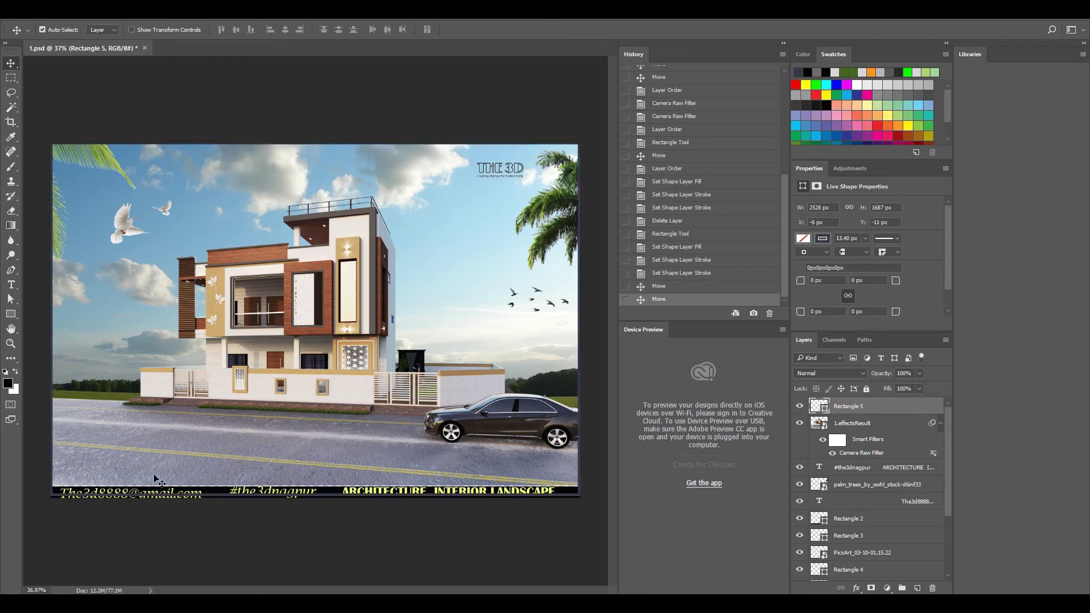
- Move the SKY_4 sky layer slightly down
scroll(155, 479, up, 5)
scroll(360, 414, down, 3)
scroll(271, 449, down, 1)
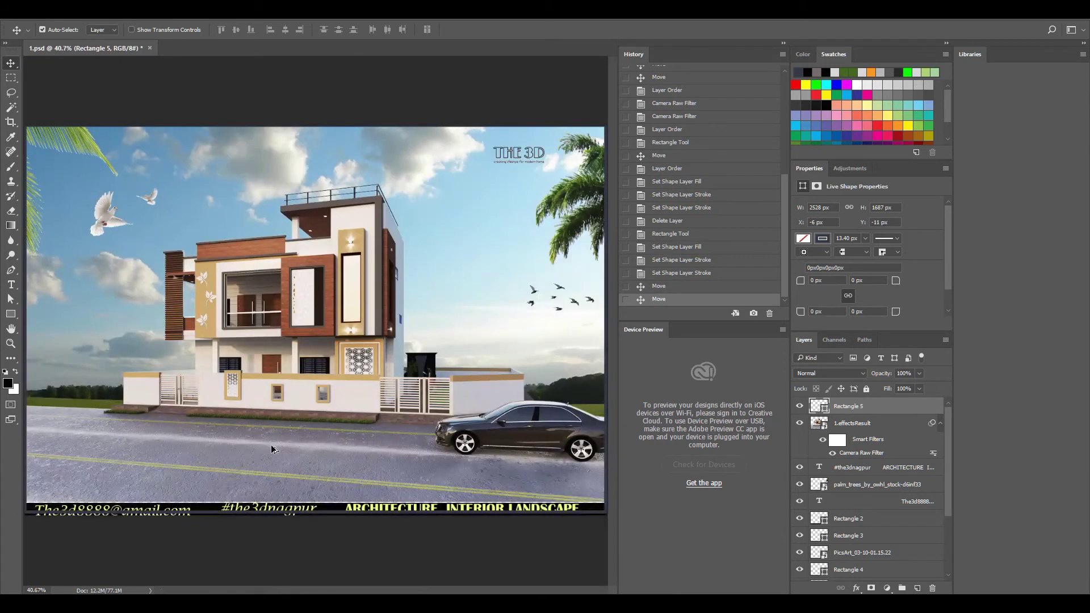
scroll(378, 455, down, 1)
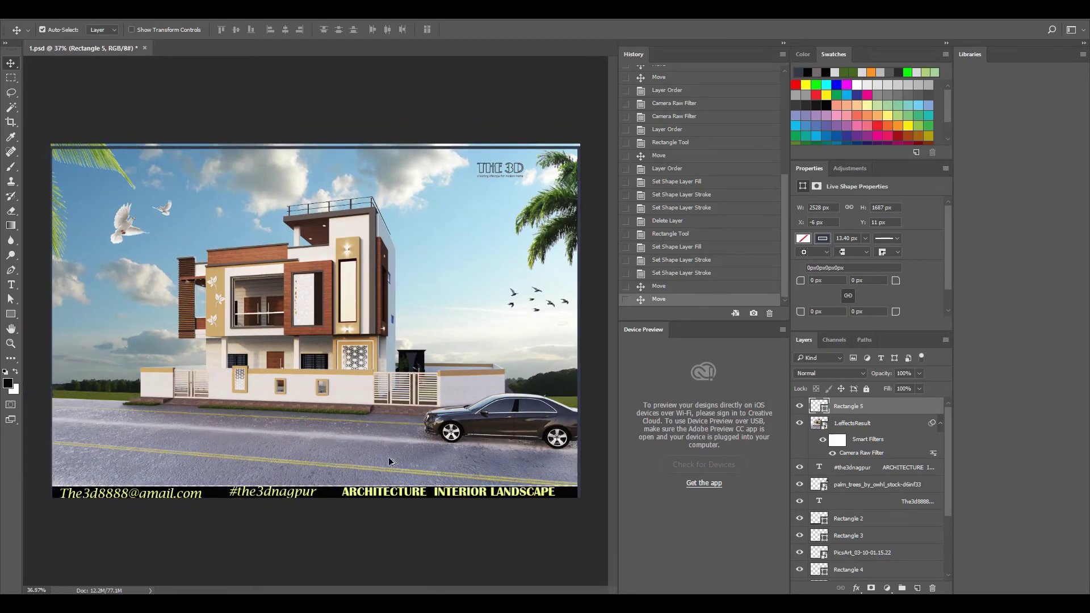
scroll(390, 462, down, 1)
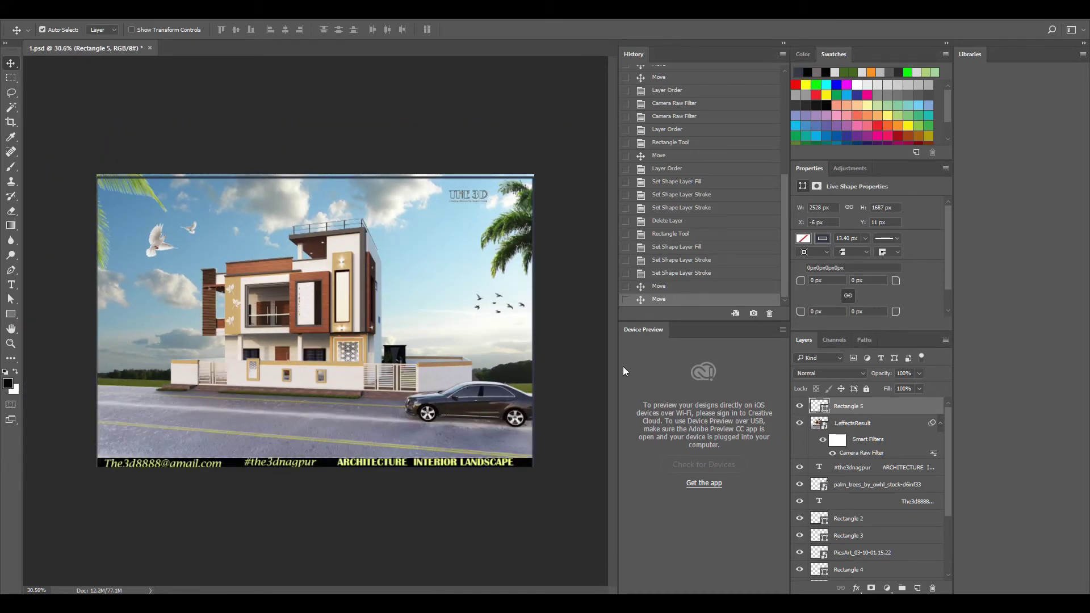
scroll(852, 441, down, 4)
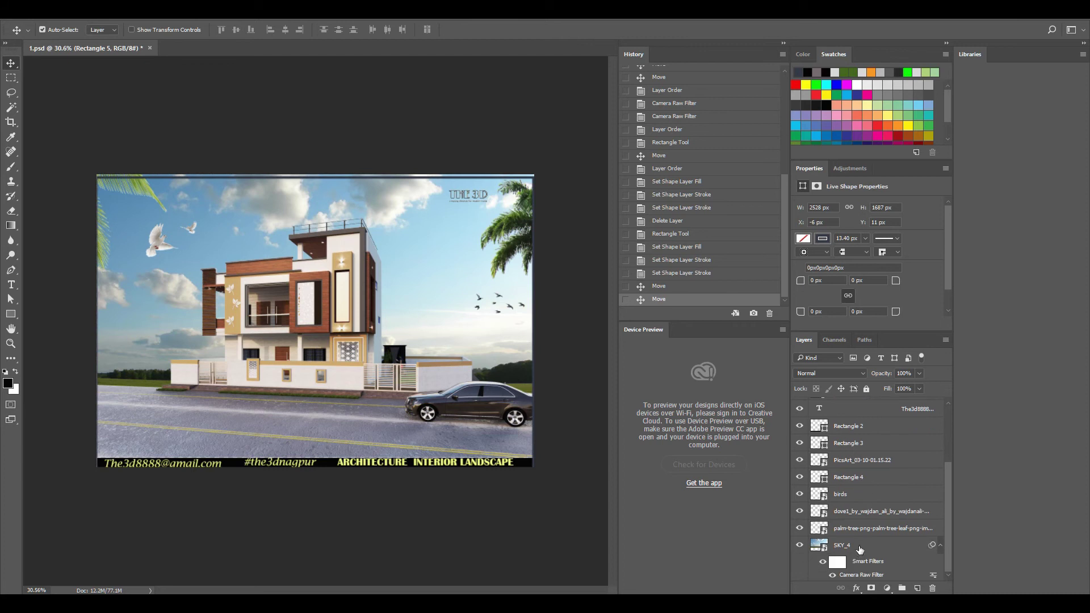
click(860, 546)
click(461, 213)
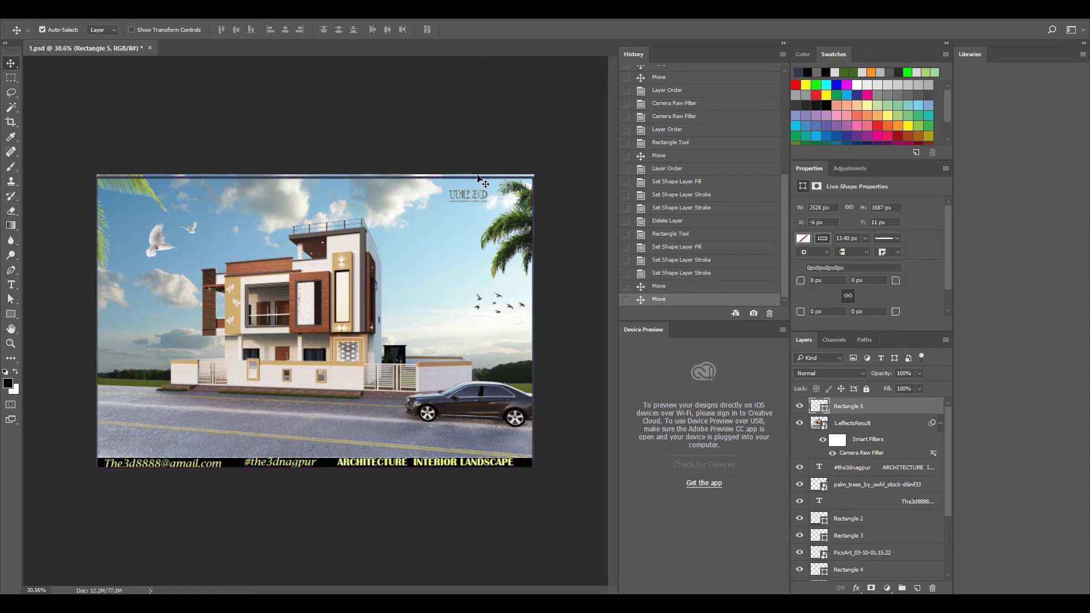
click(478, 176)
drag(478, 176, 427, 207)
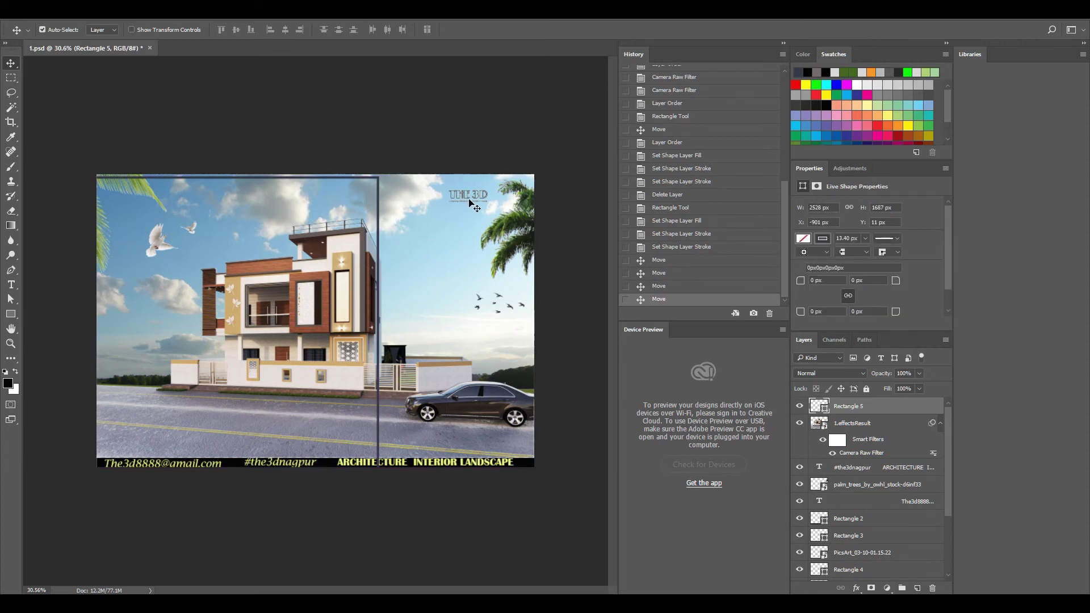
click(427, 207)
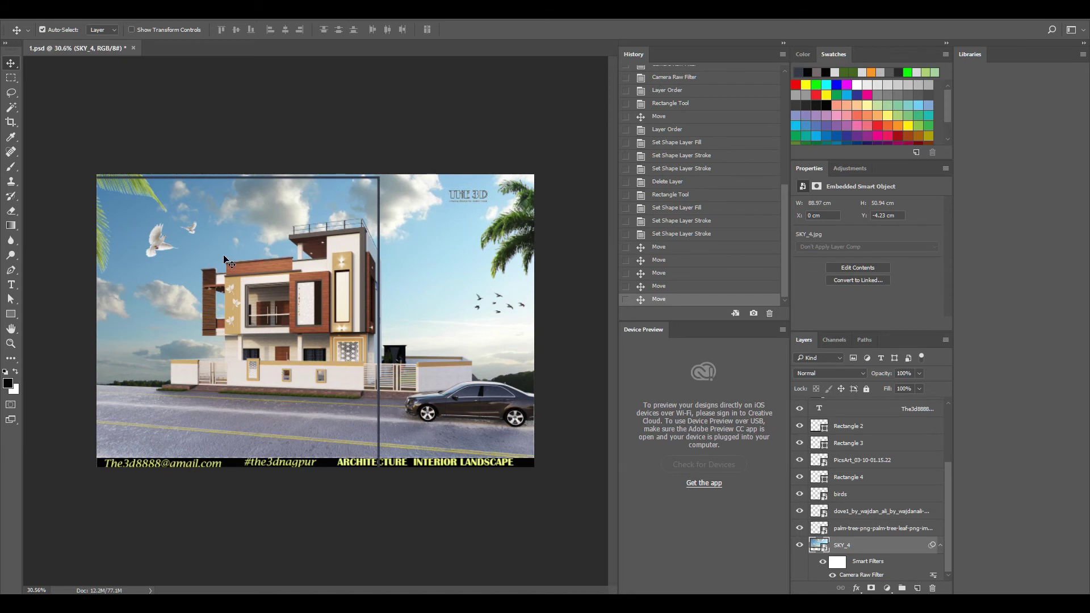
- Align the border frame with the image's top edge and deselect it
drag(224, 256, 221, 252)
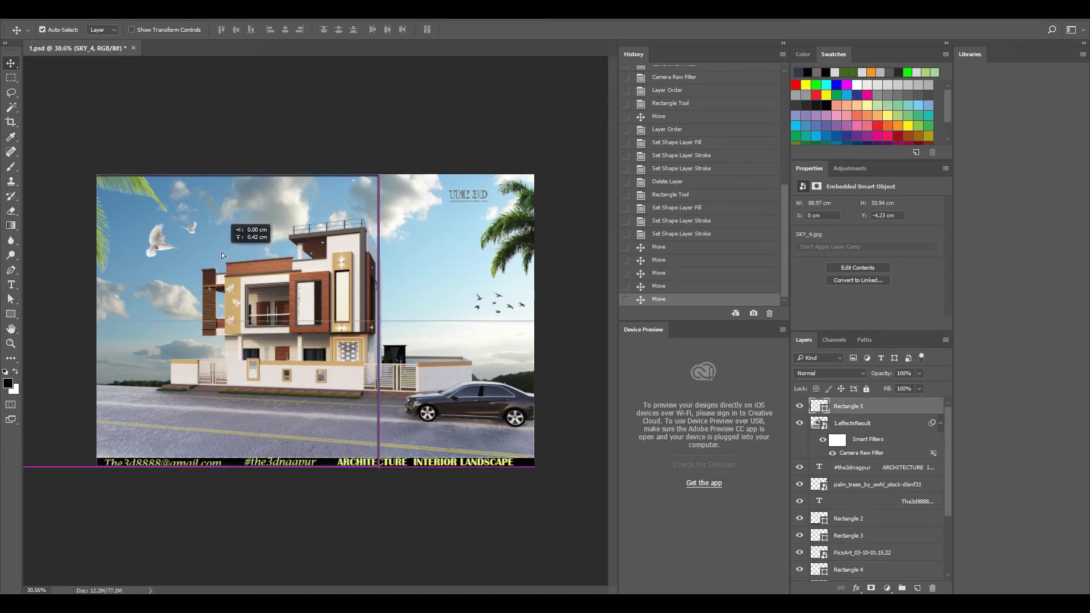
drag(137, 260, 285, 255)
drag(199, 446, 203, 467)
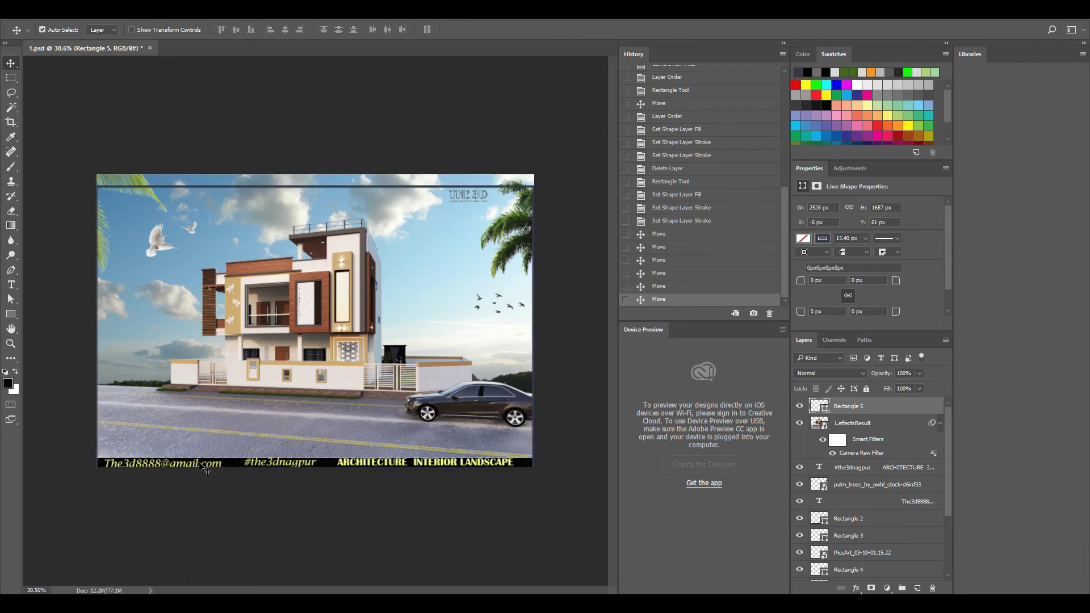
drag(239, 434, 252, 422)
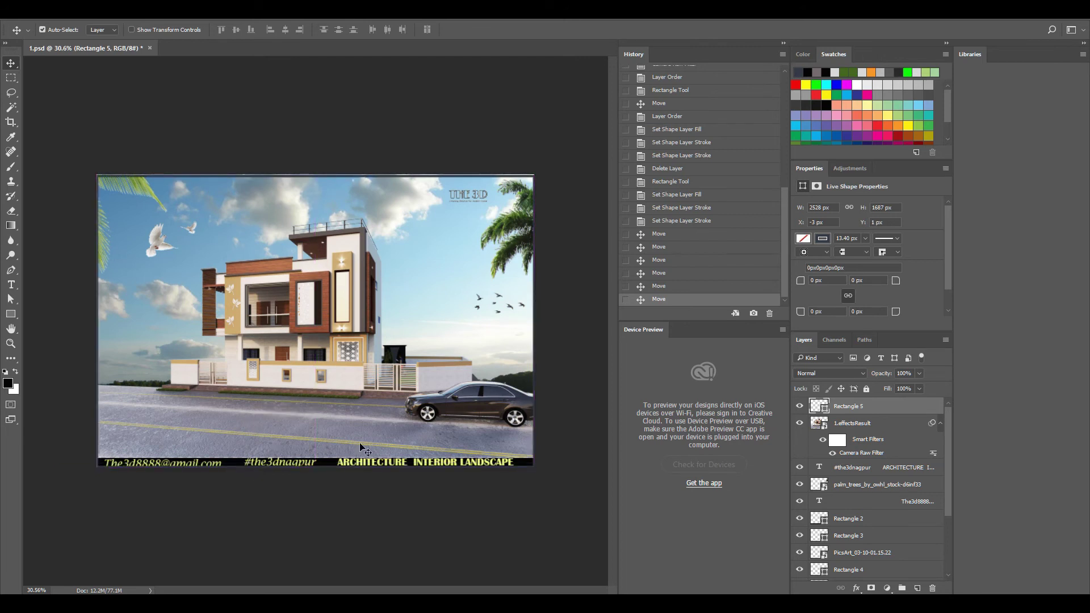
click(564, 248)
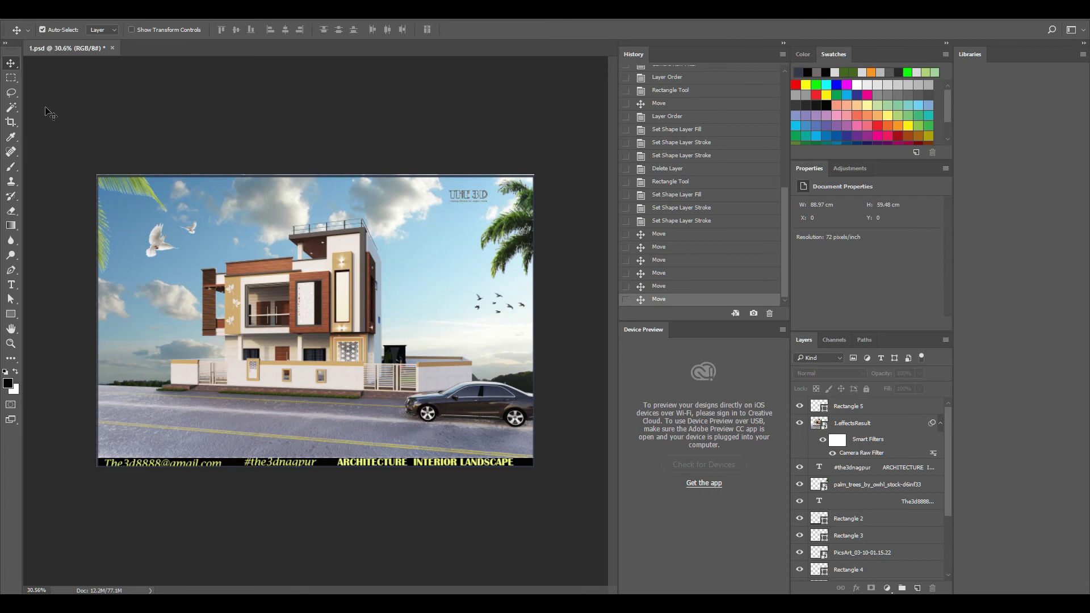
- Set the crop's top edge onto the image edge
click(11, 122)
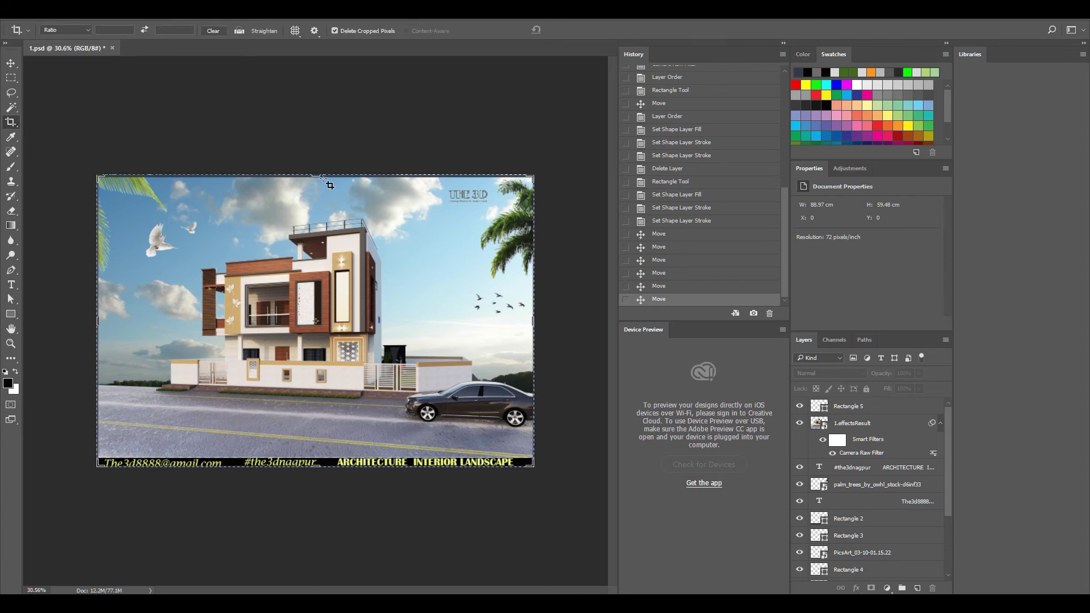
scroll(329, 185, up, 2)
scroll(328, 170, up, 2)
scroll(332, 131, up, 3)
scroll(319, 126, up, 2)
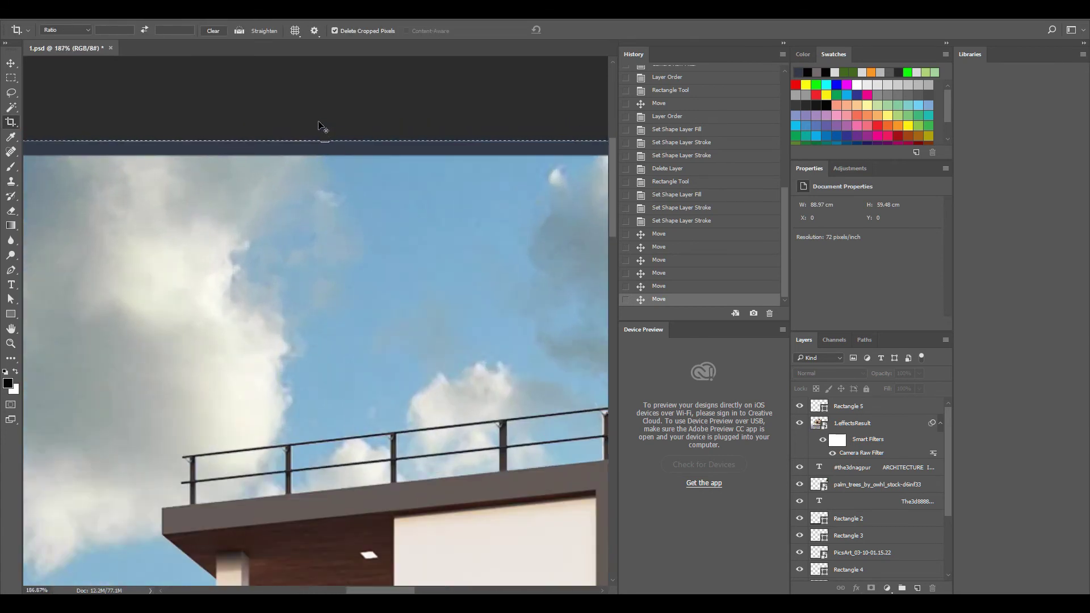
scroll(321, 128, up, 2)
scroll(329, 136, up, 2)
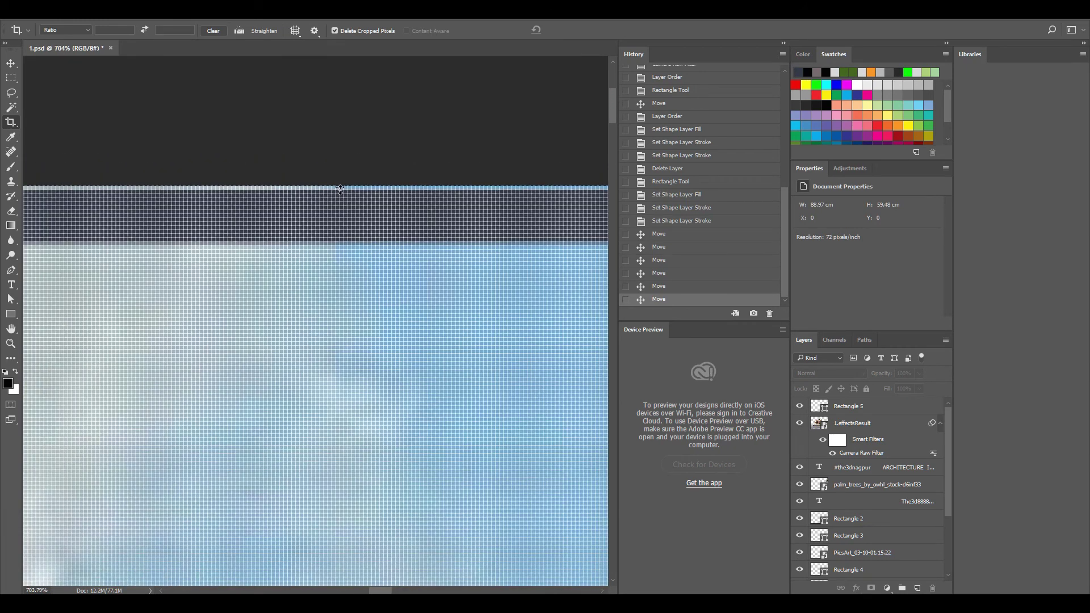
drag(340, 189, 341, 191)
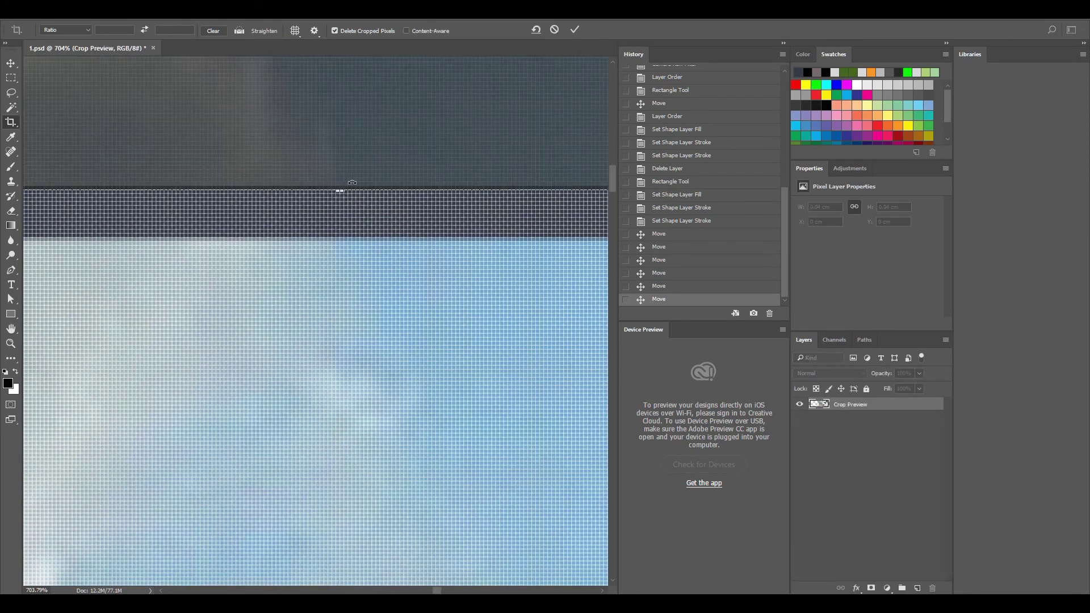
scroll(339, 252, down, 3)
scroll(338, 252, down, 3)
scroll(338, 227, down, 4)
scroll(337, 207, down, 3)
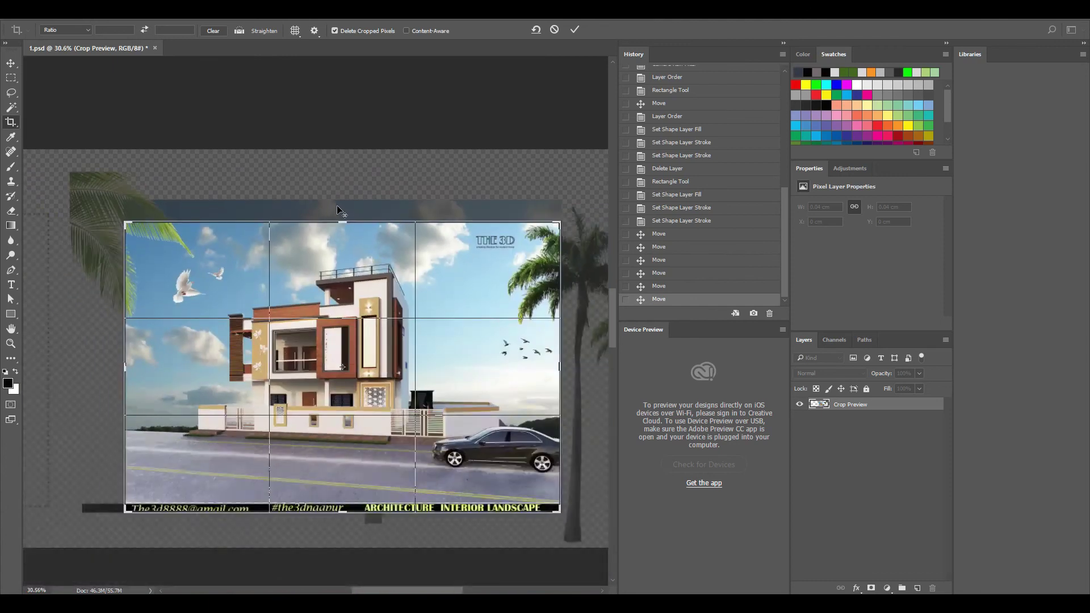
- Commit the crop, confirming Crop in the prompt
click(572, 31)
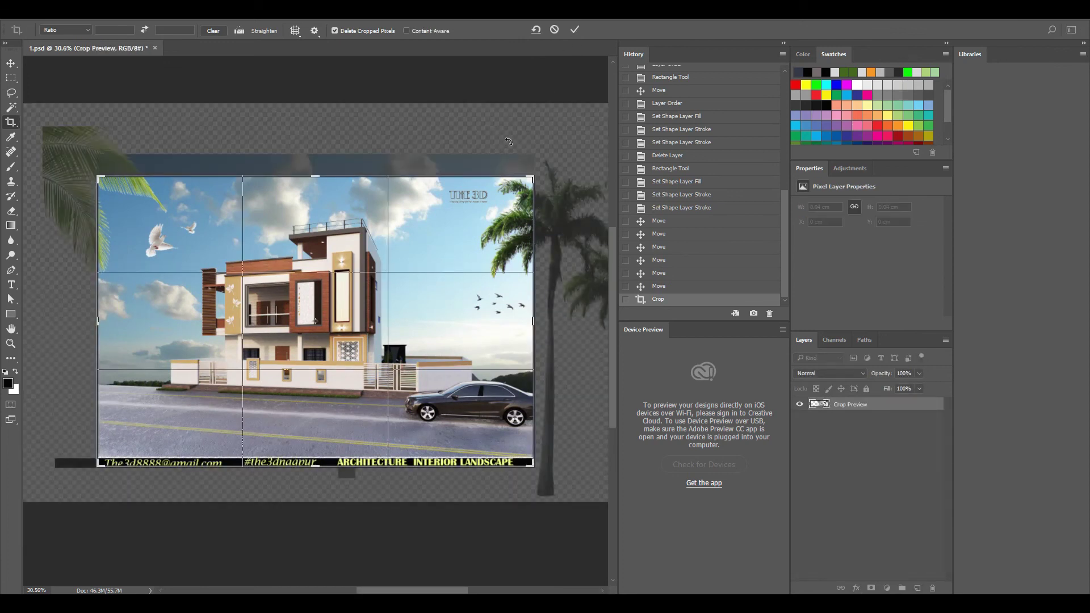
click(11, 62)
click(491, 234)
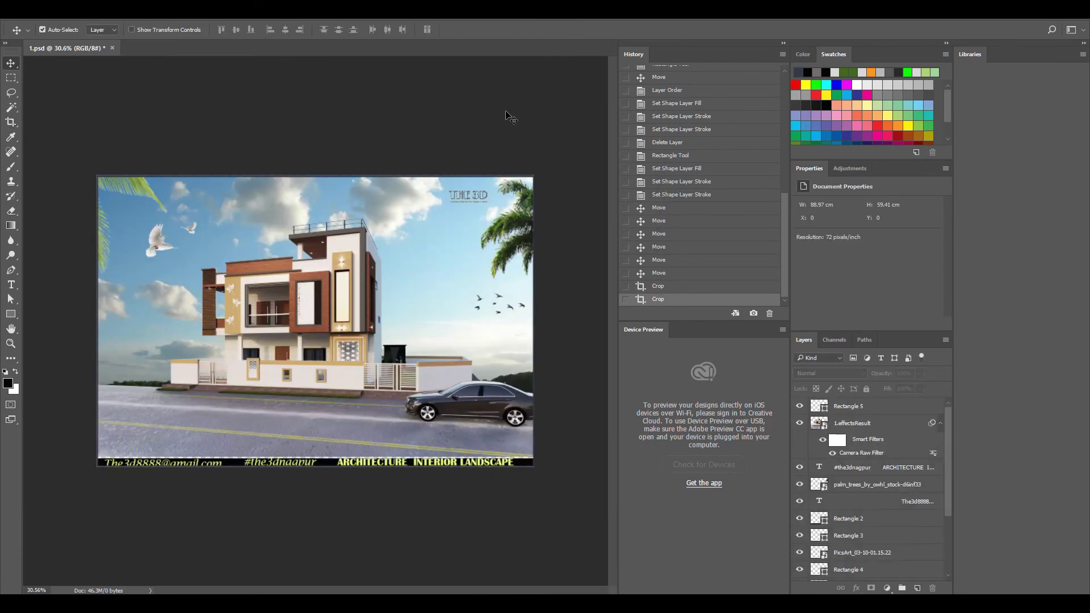
- Nudge the border frame a few pixels left and deselect it
click(279, 339)
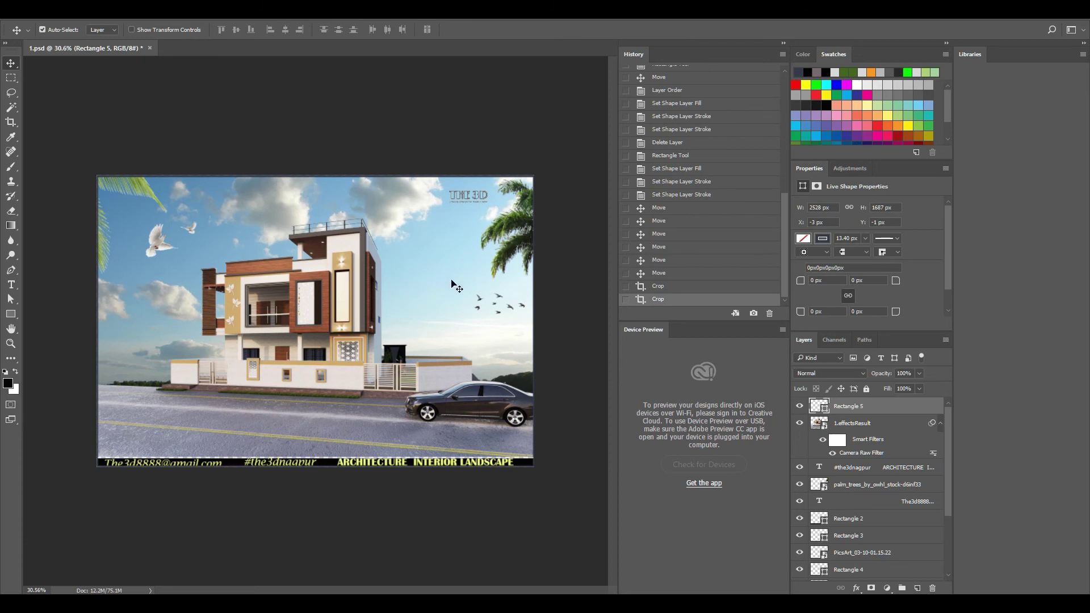
key(Left)
key(Left)
key(Left)
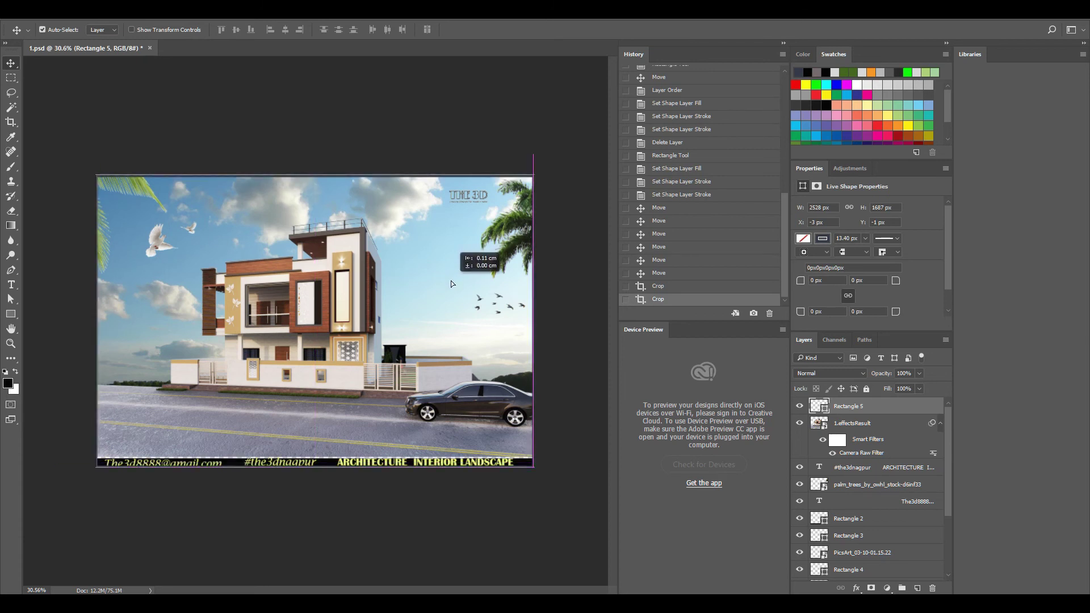
click(435, 136)
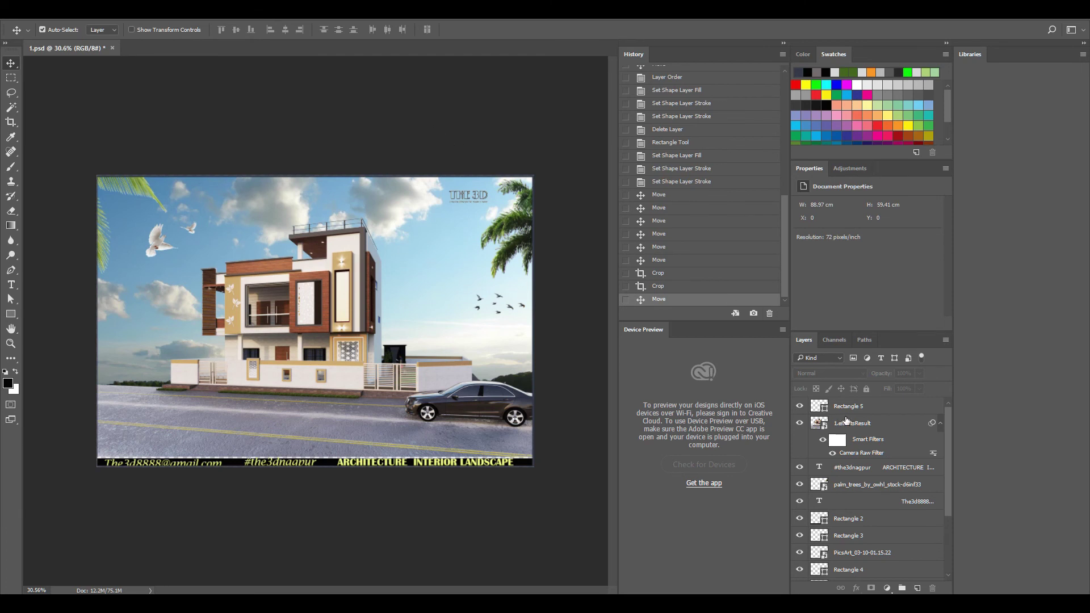
- With the frame hidden, raise the SKY_4 sky image slightly, then show the frame again
click(800, 406)
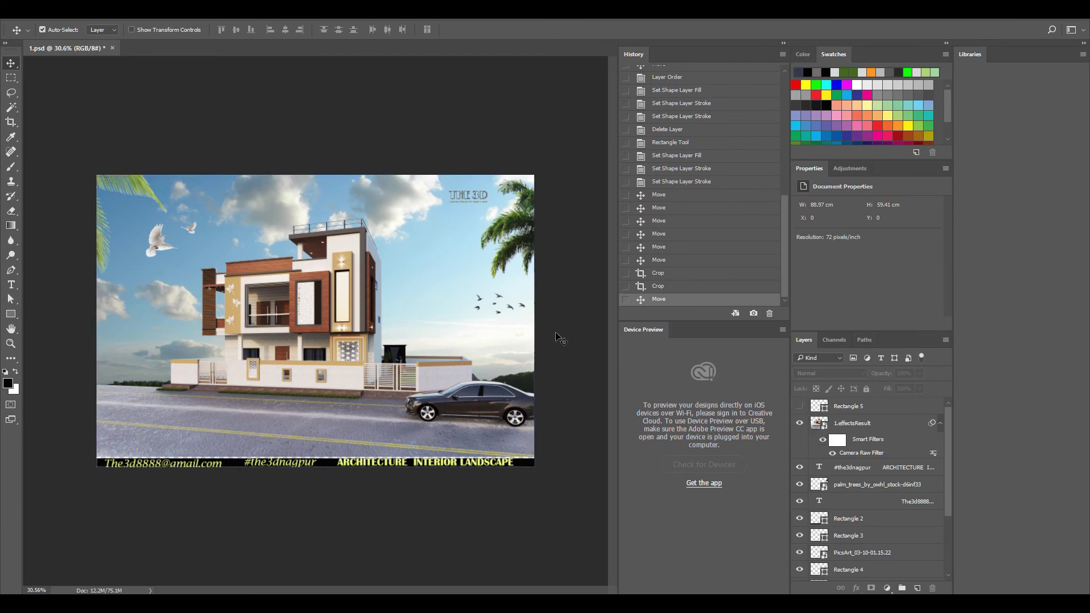
drag(435, 281, 437, 281)
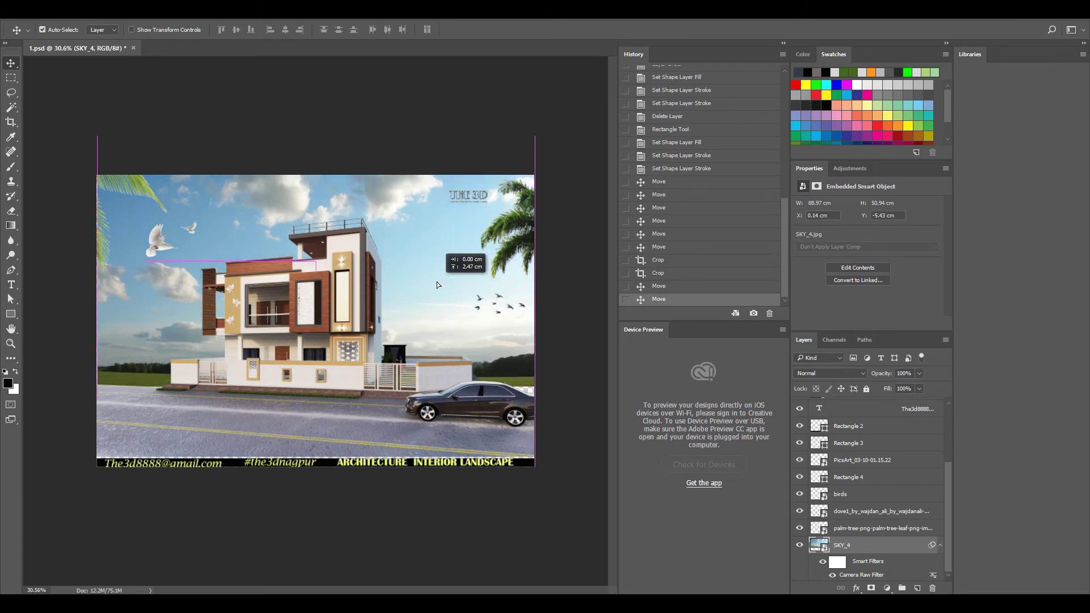
drag(437, 282, 437, 282)
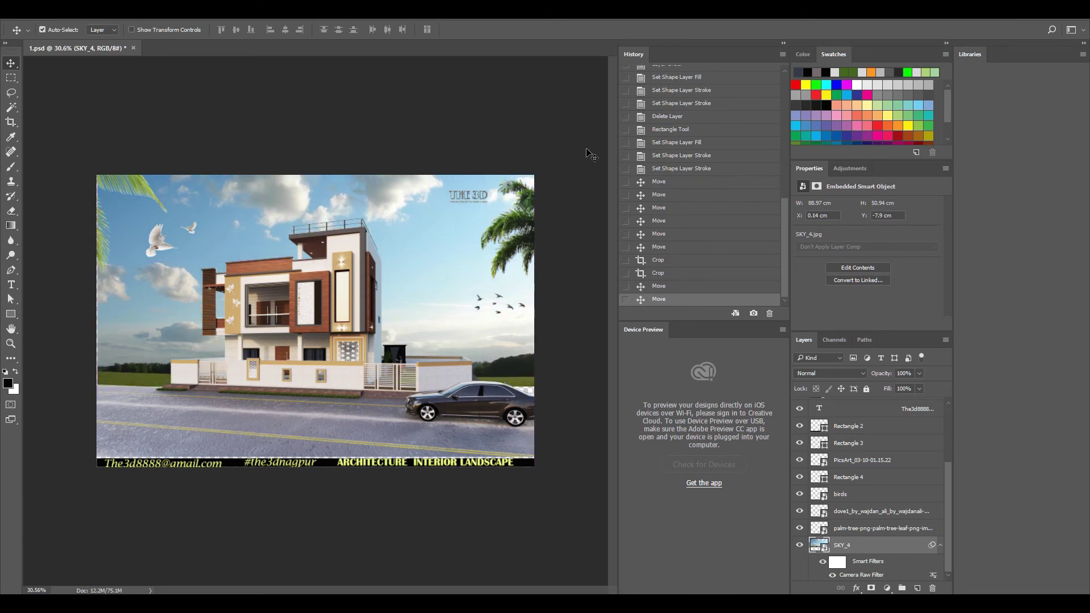
click(591, 155)
scroll(811, 436, up, 2)
scroll(818, 439, up, 3)
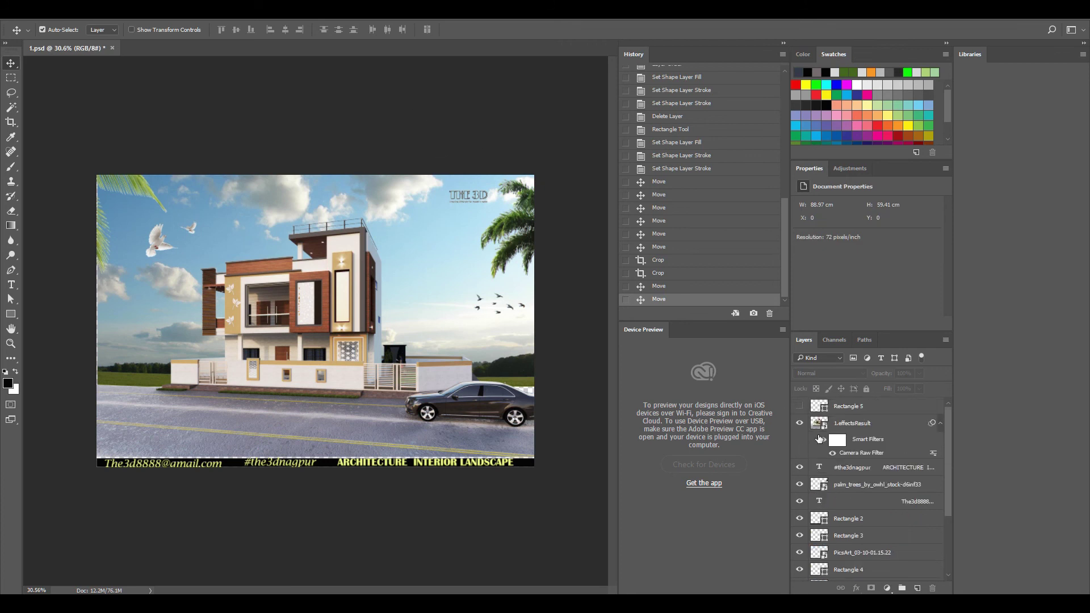
click(800, 406)
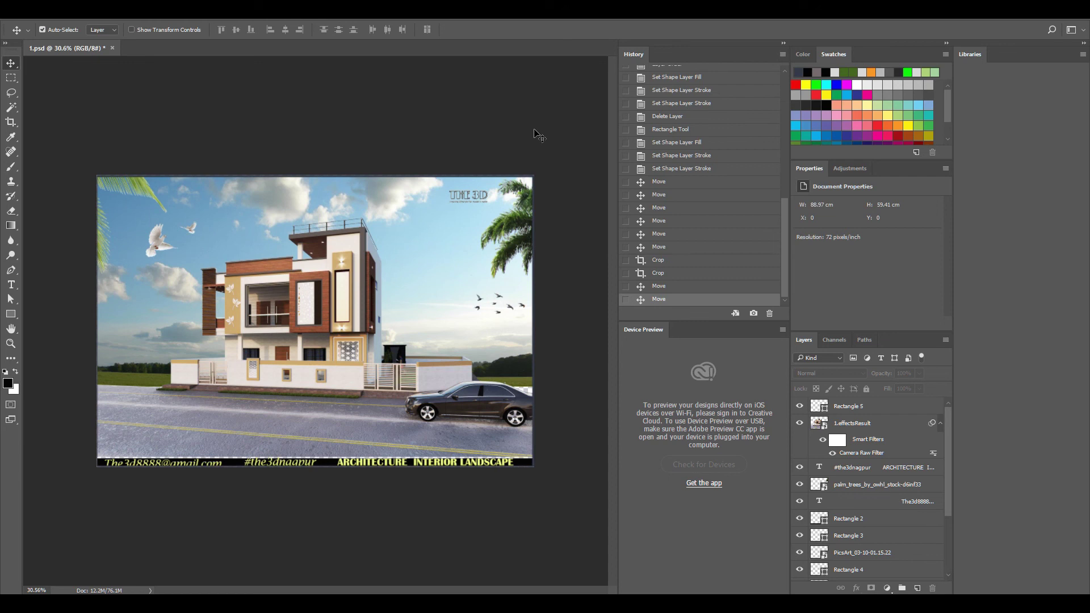
- Try nudging the border frame upward, undo it, and deselect the layer
scroll(844, 520, down, 2)
scroll(843, 517, down, 2)
scroll(840, 506, up, 4)
click(468, 201)
key(shift+Up)
key(shift+Up)
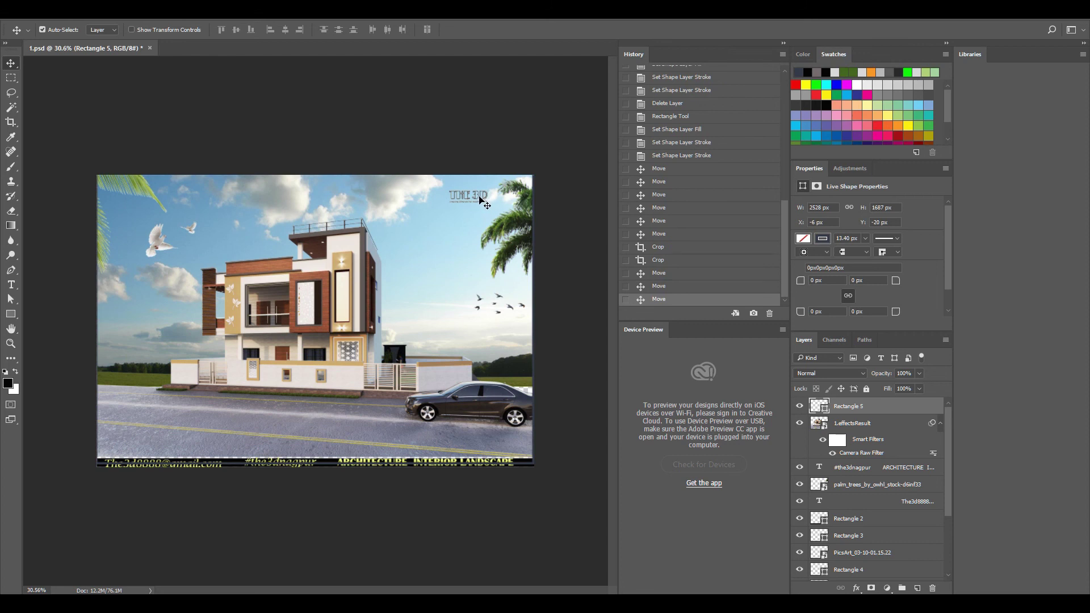
key(ctrl+z)
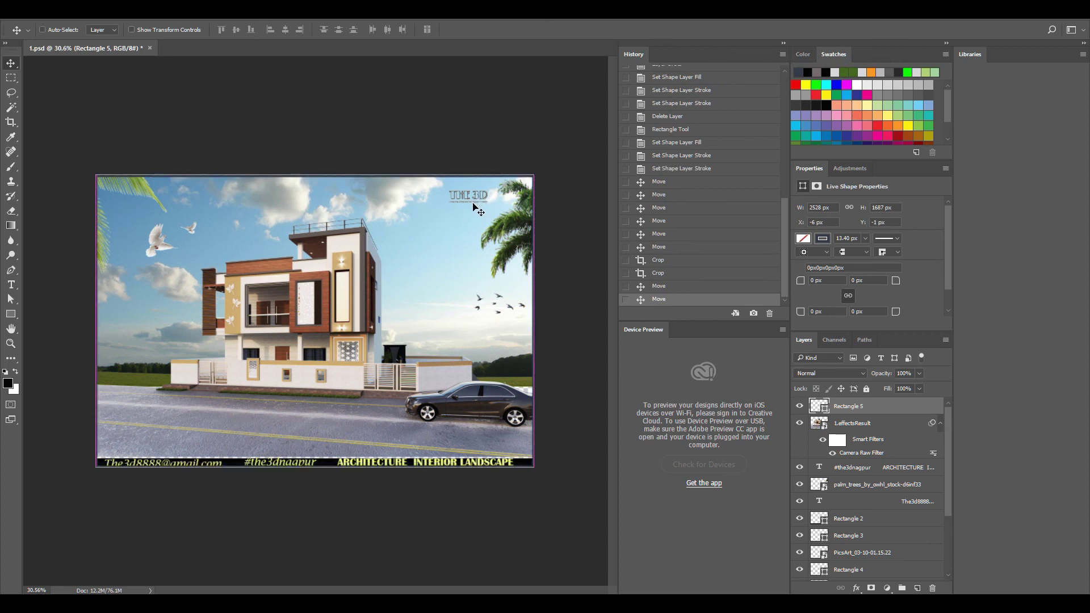
click(476, 108)
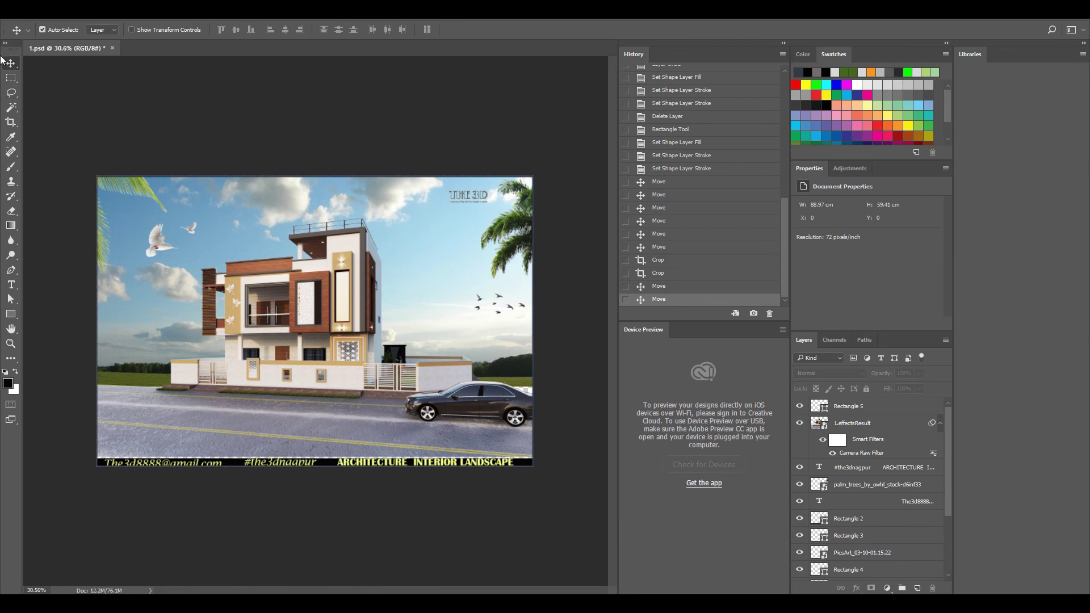
- Start Save As and browse to the project folder inside the work folder
click(25, 12)
mouse_move(47, 217)
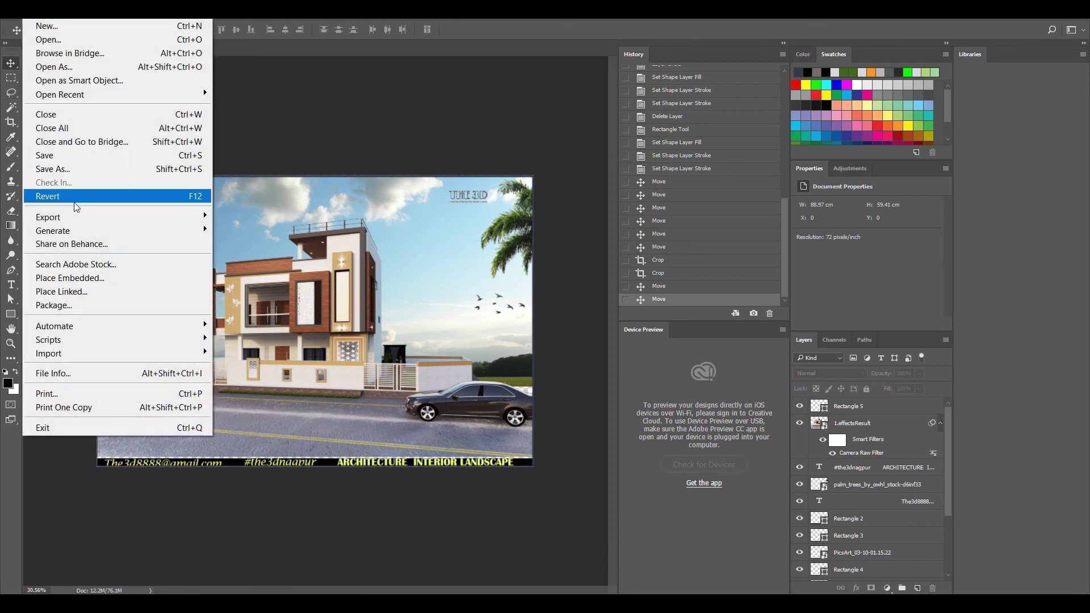
click(298, 230)
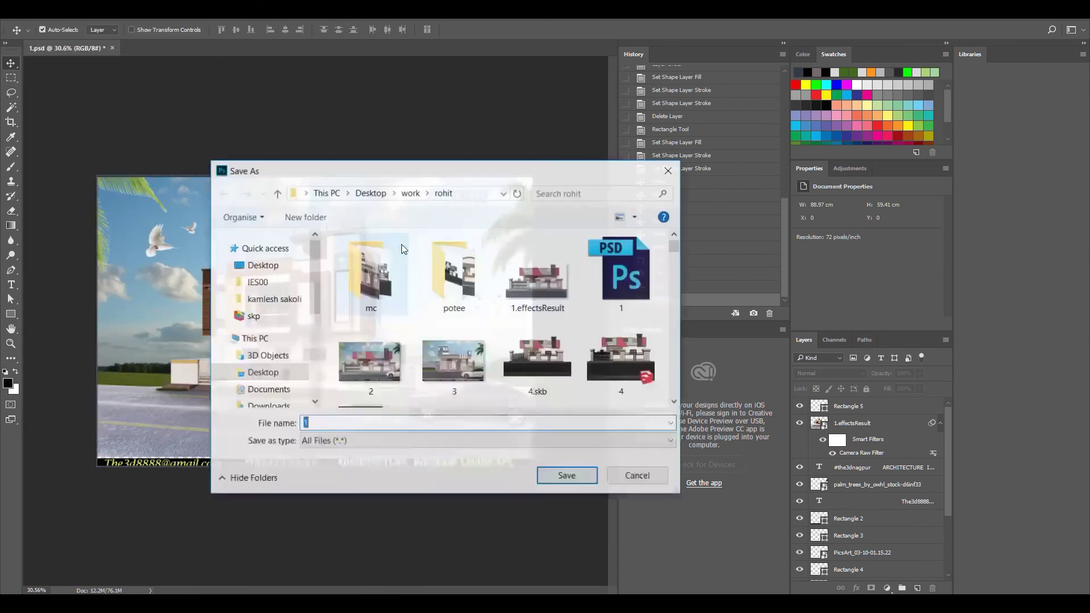
click(409, 193)
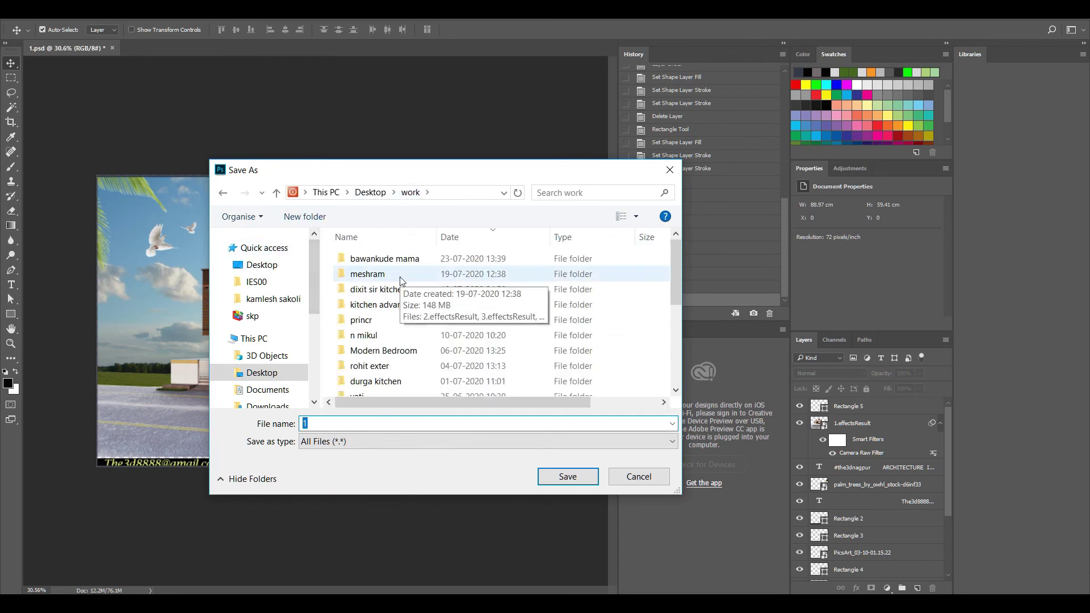
scroll(400, 279, down, 5)
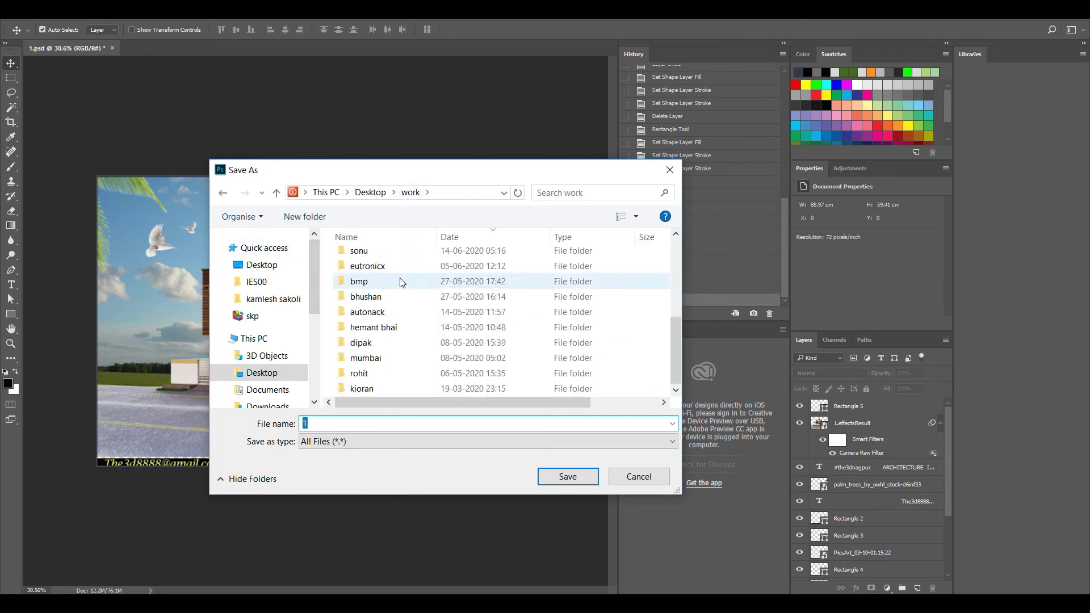
double_click(390, 343)
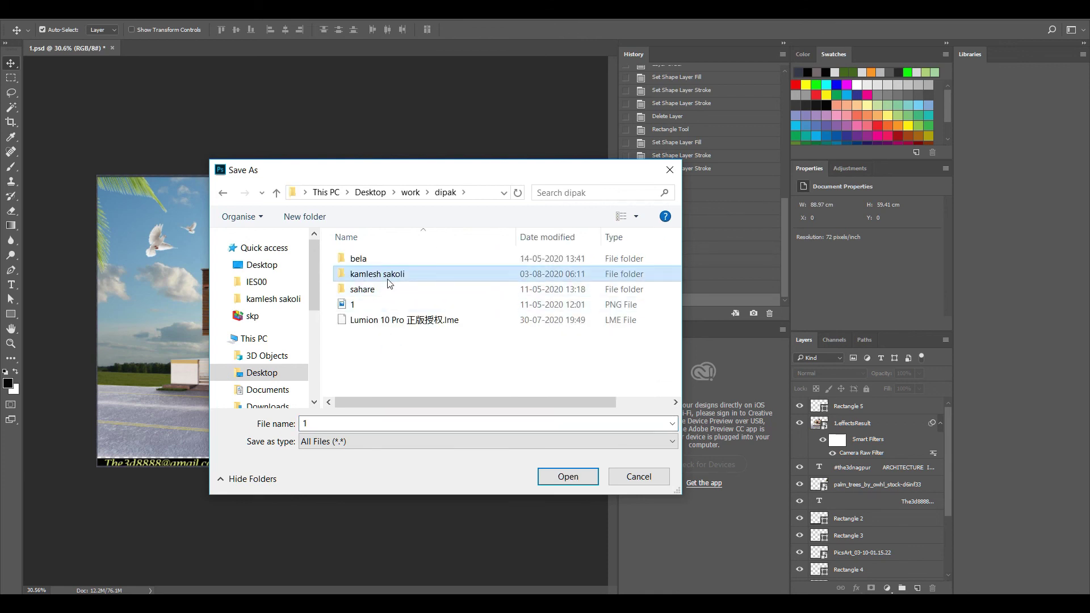
double_click(378, 274)
- Save the composite with the file name 'final 1'
click(393, 307)
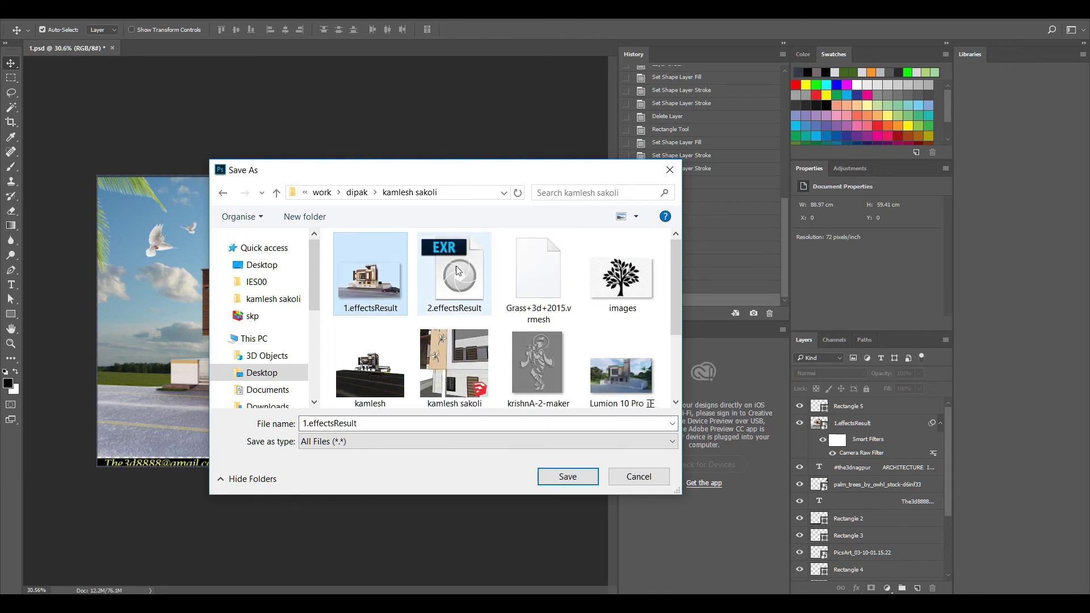
click(411, 421)
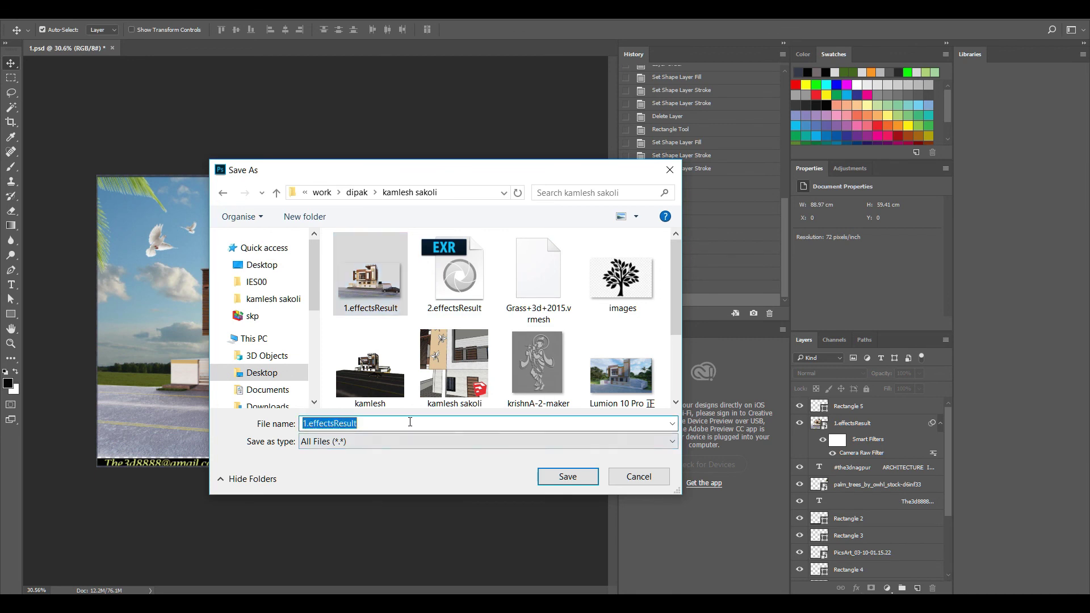
text(fi)
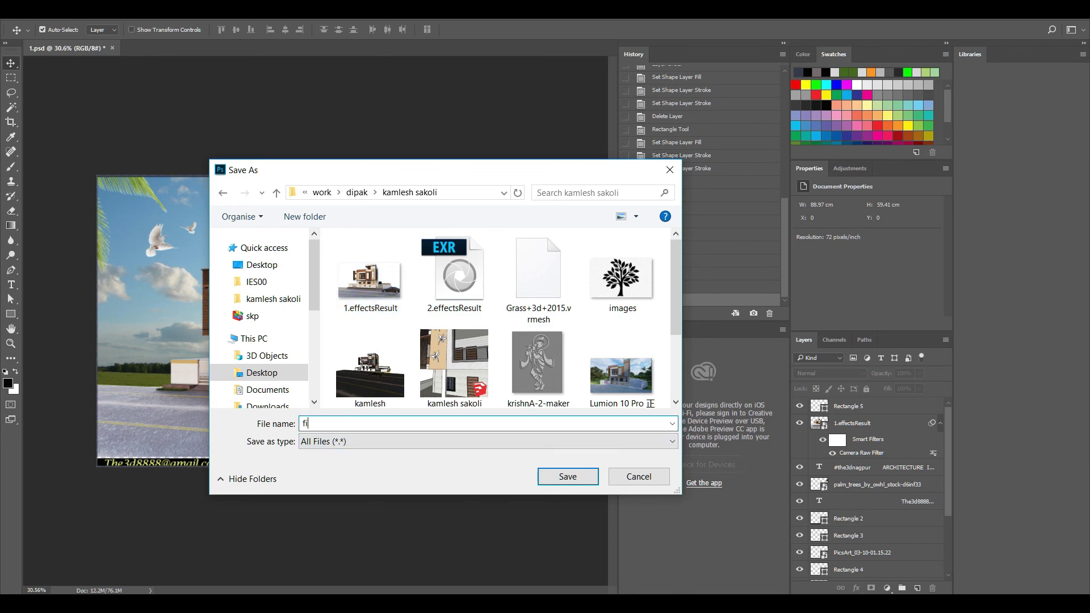
text(1)
key(Return)
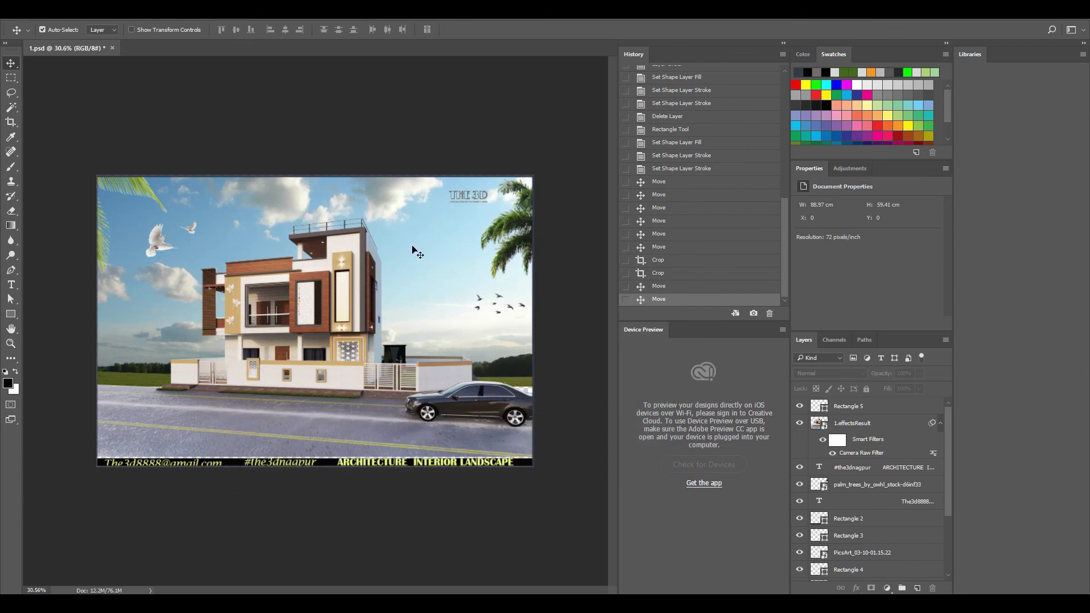